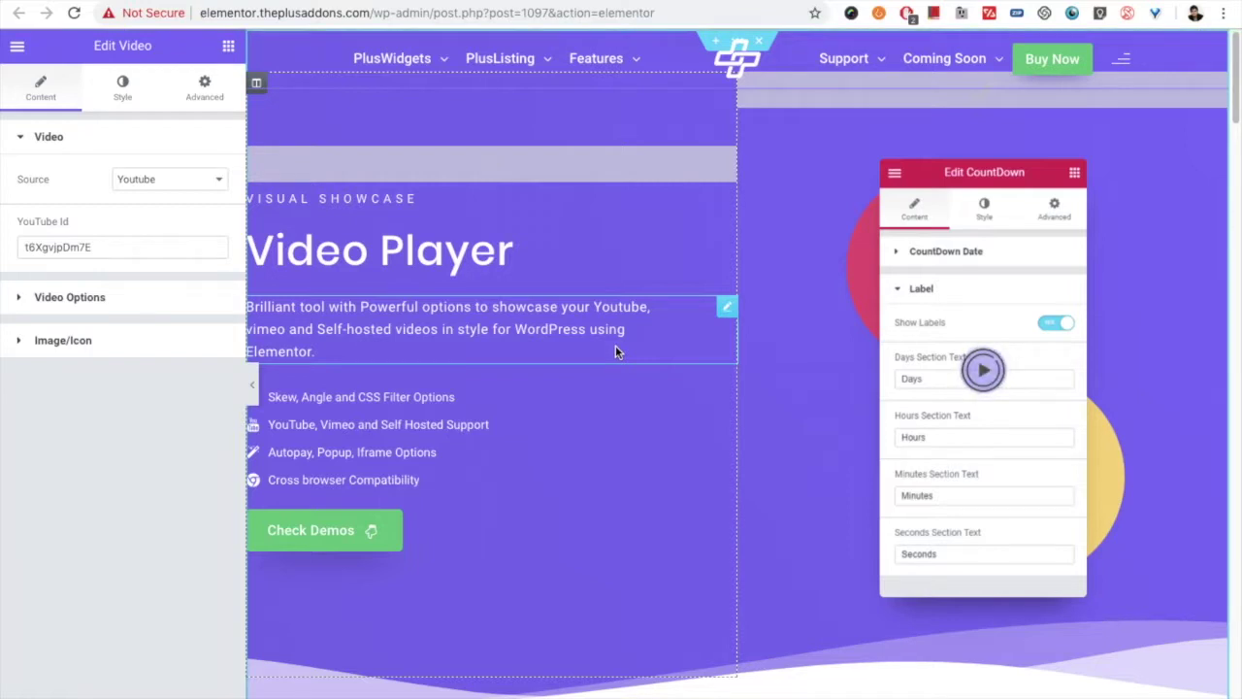
# - Scroll the preview down to the YouTube popup video widget titled 'Youtube video with pop-up box'
pyautogui.scroll(-6, 616, 345)
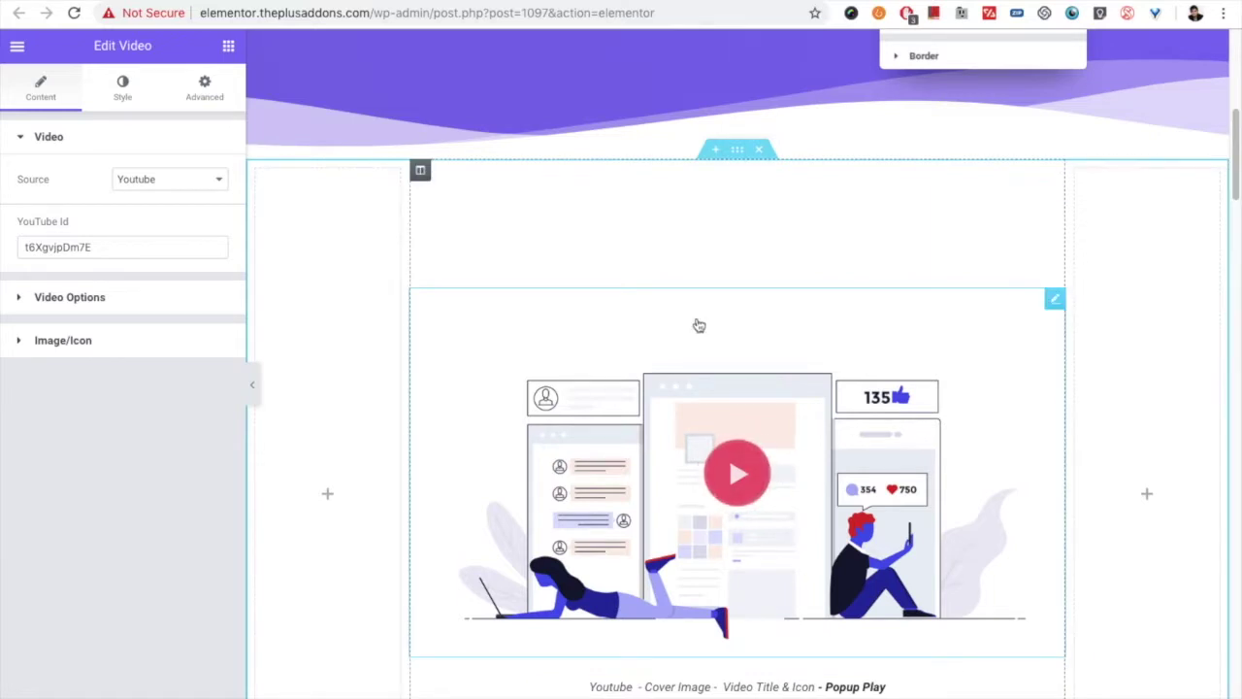
pyautogui.scroll(5, 488, 315)
pyautogui.scroll(-6, 488, 311)
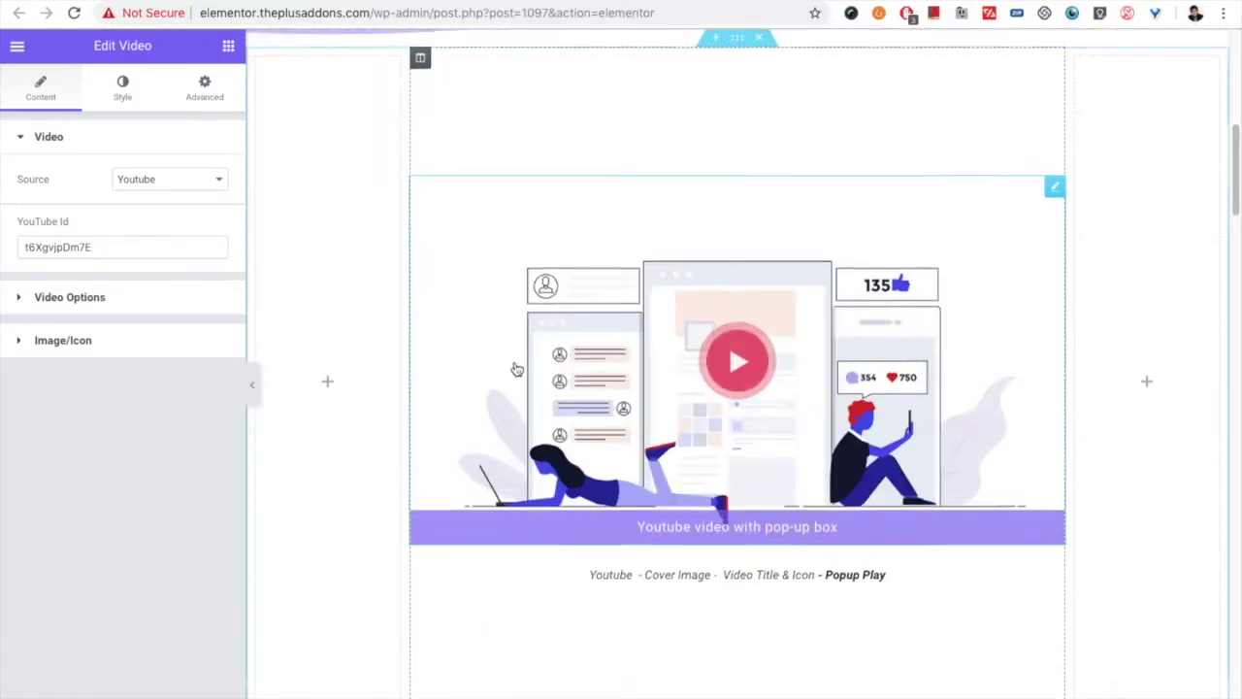
pyautogui.click(138, 182)
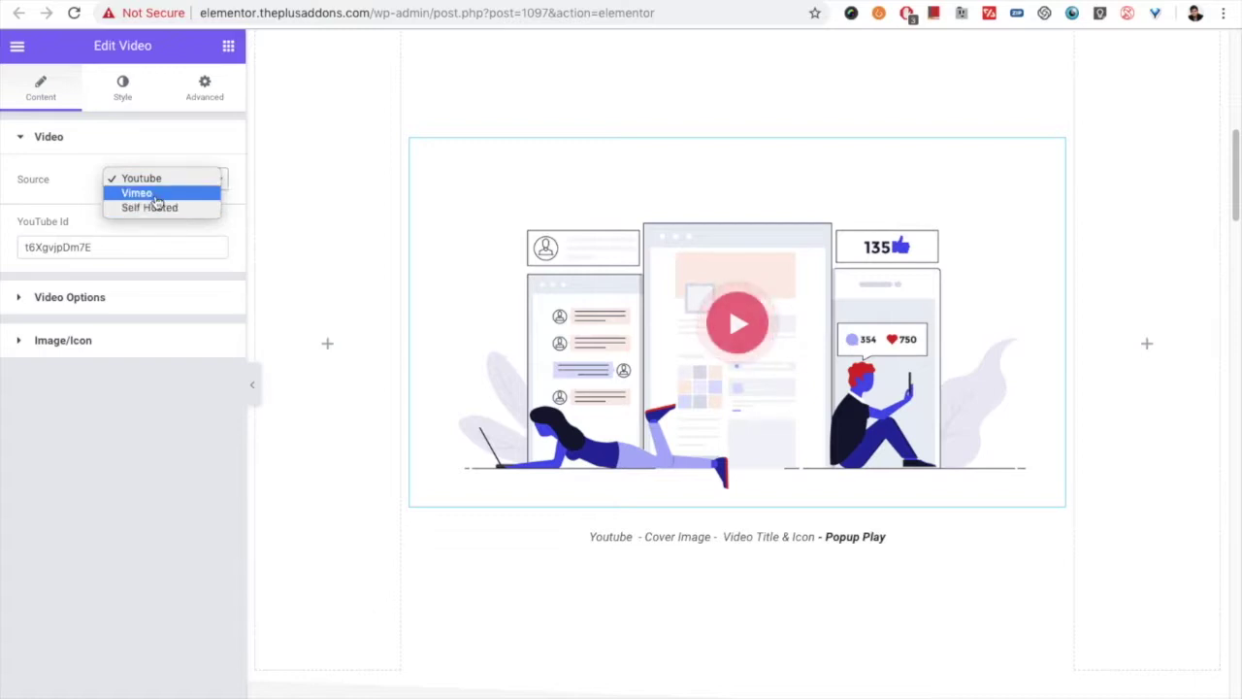
pyautogui.click(171, 241)
pyautogui.click(153, 182)
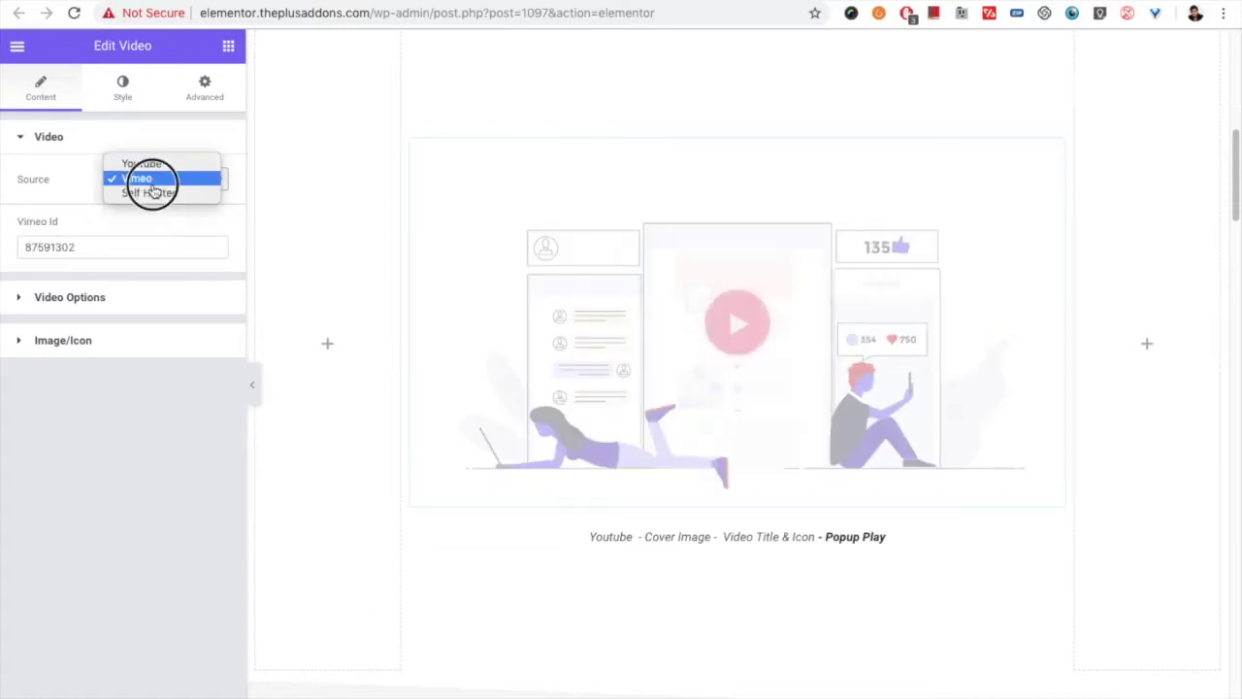
pyautogui.click(155, 167)
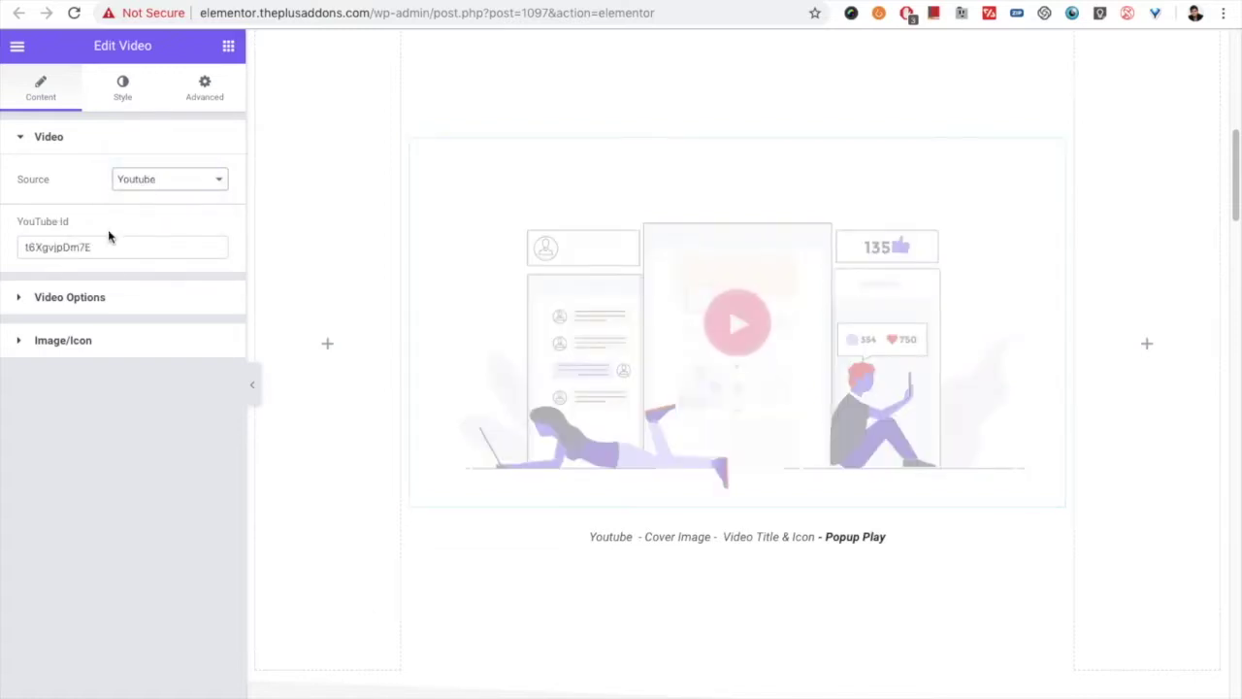
pyautogui.click(23, 257)
pyautogui.doubleClick(17, 250)
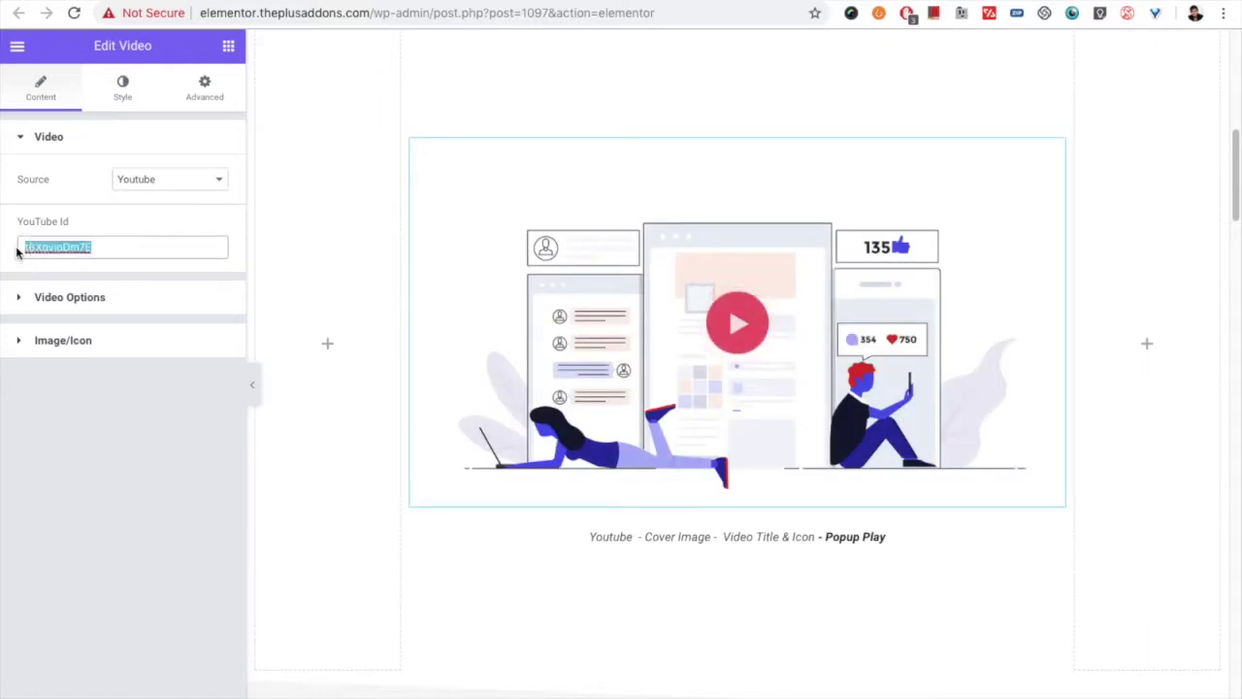
pyautogui.click(188, 177)
pyautogui.click(179, 191)
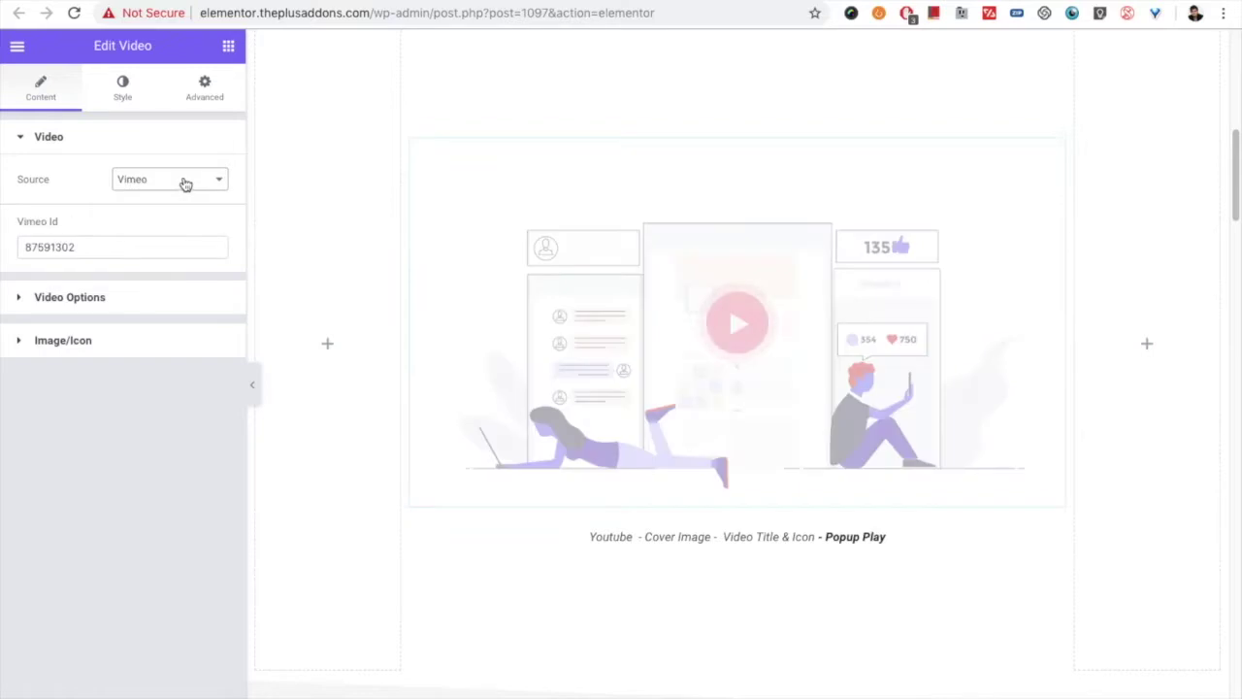
pyautogui.click(184, 180)
pyautogui.click(180, 163)
pyautogui.doubleClick(73, 249)
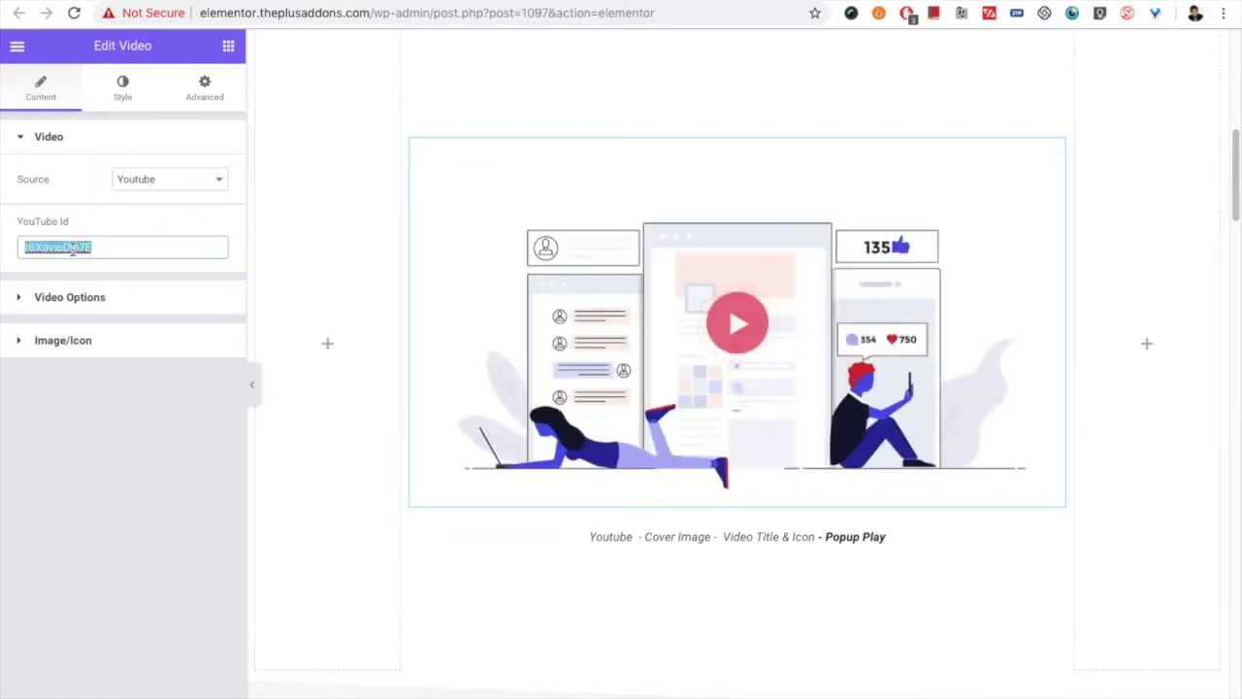
pyautogui.click(146, 190)
pyautogui.click(157, 196)
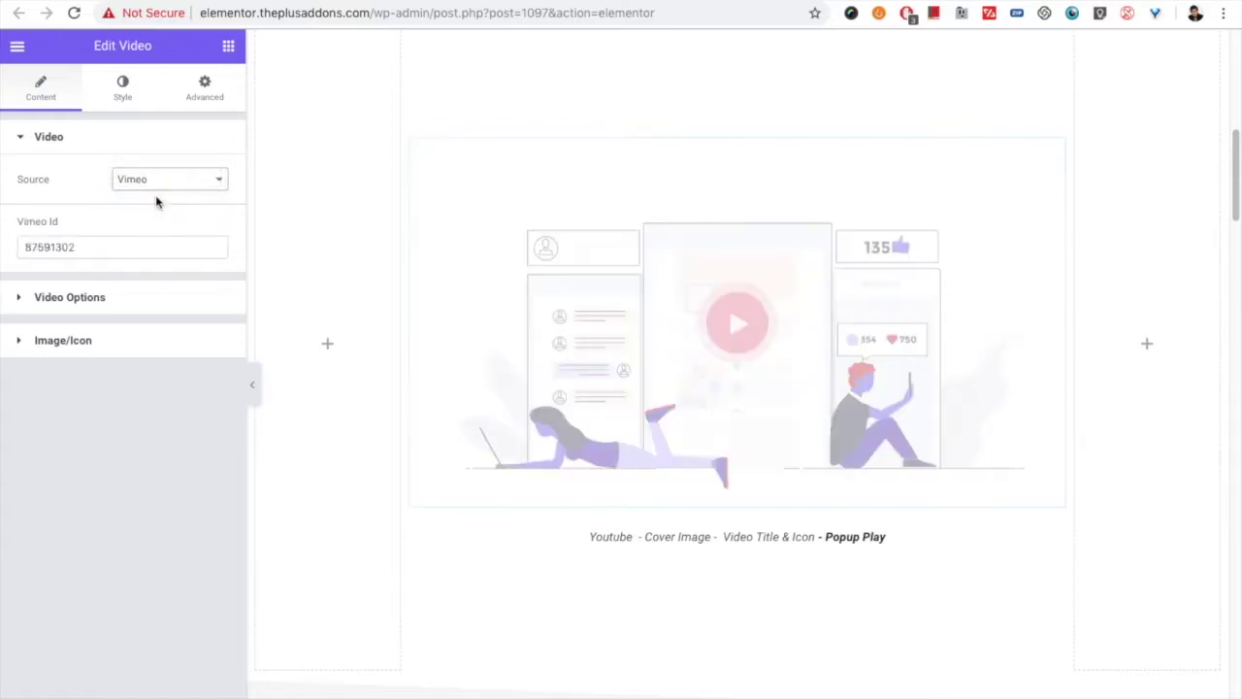
pyautogui.click(155, 188)
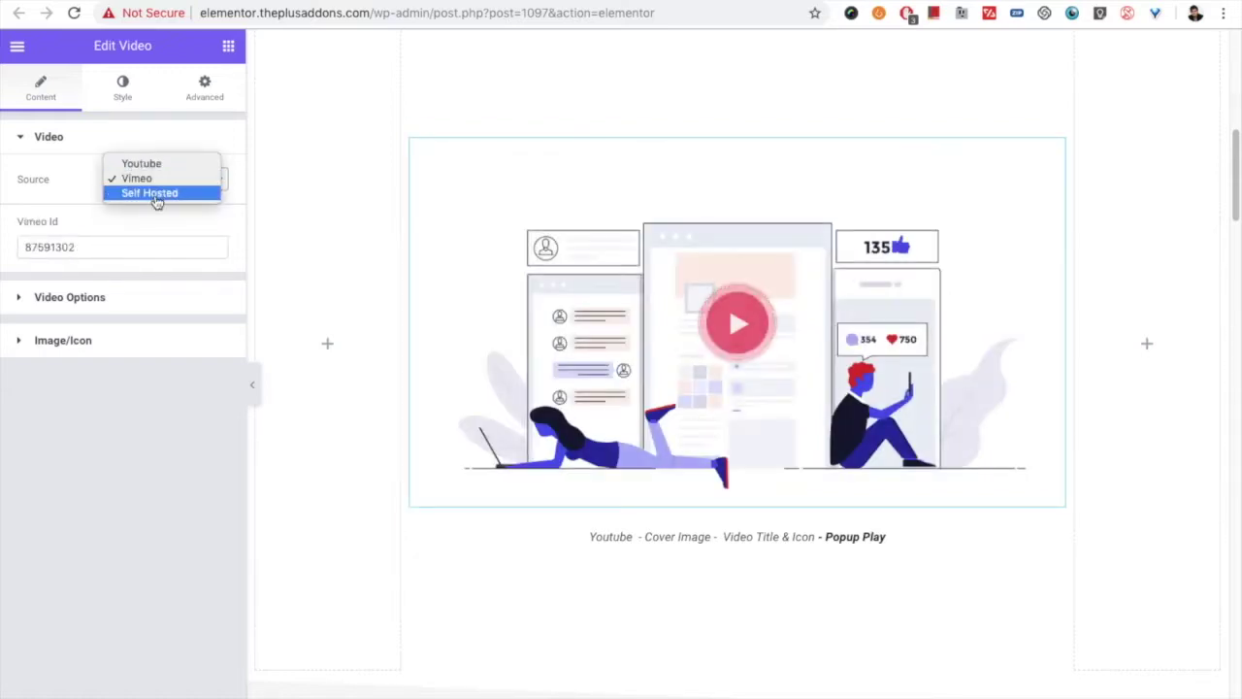
pyautogui.click(157, 197)
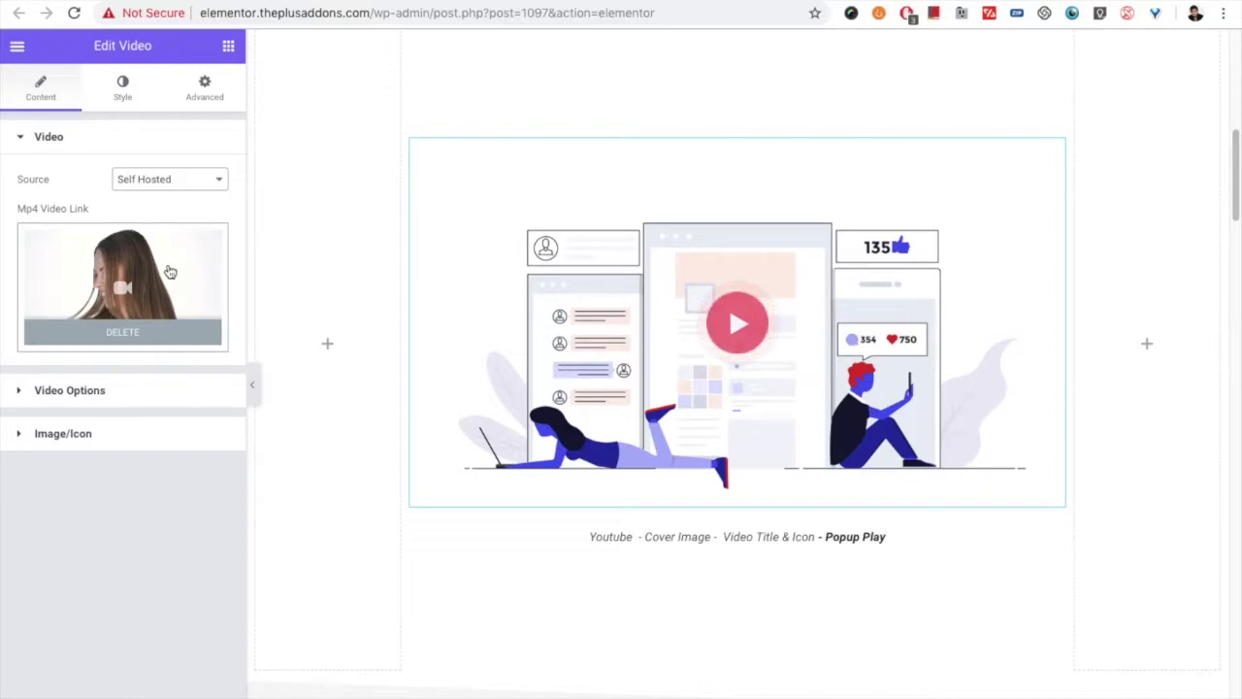
pyautogui.click(153, 187)
pyautogui.click(140, 149)
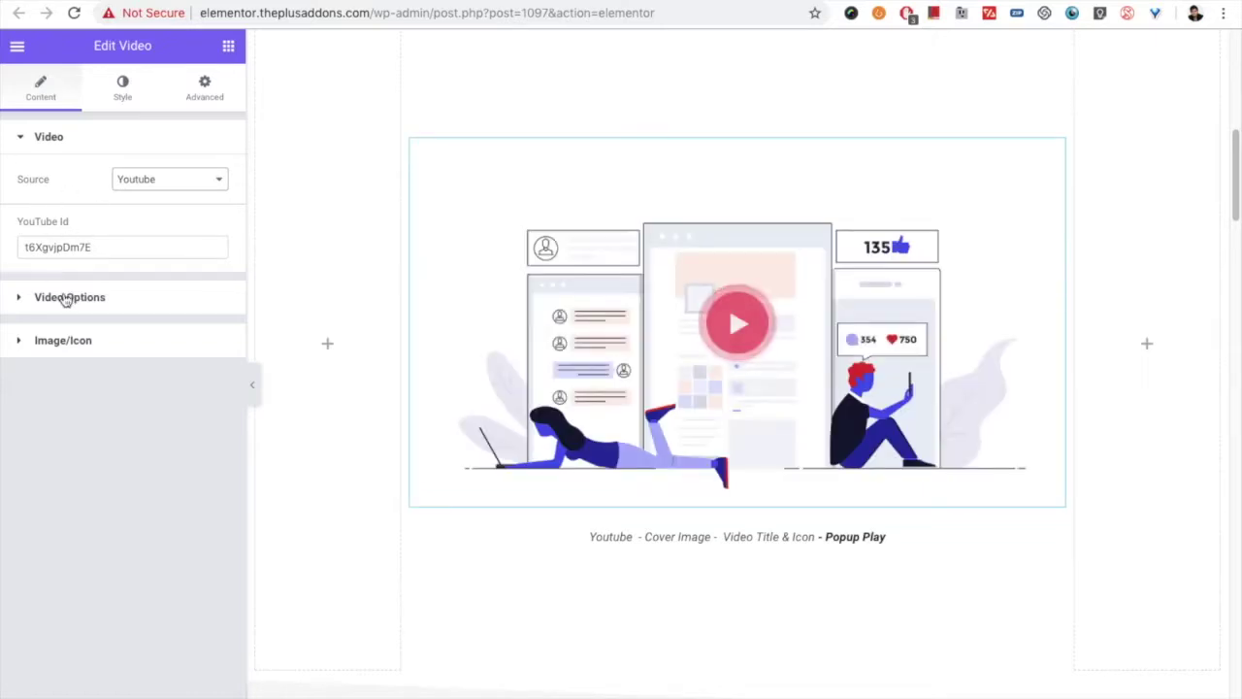
# - Expand Video Options to reveal the AutoPlay, Mute, Loop and Controls settings
pyautogui.click(64, 297)
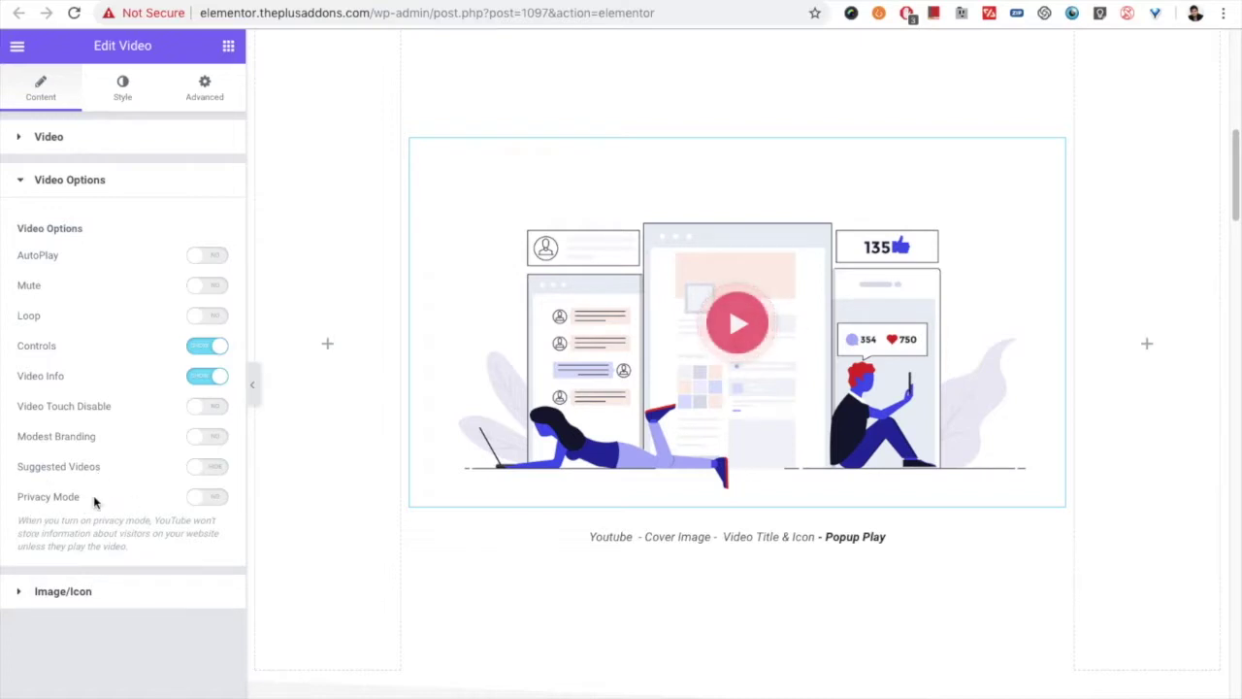
# - Set the video Source to Vimeo and check its Video Options
pyautogui.click(64, 146)
pyautogui.click(149, 183)
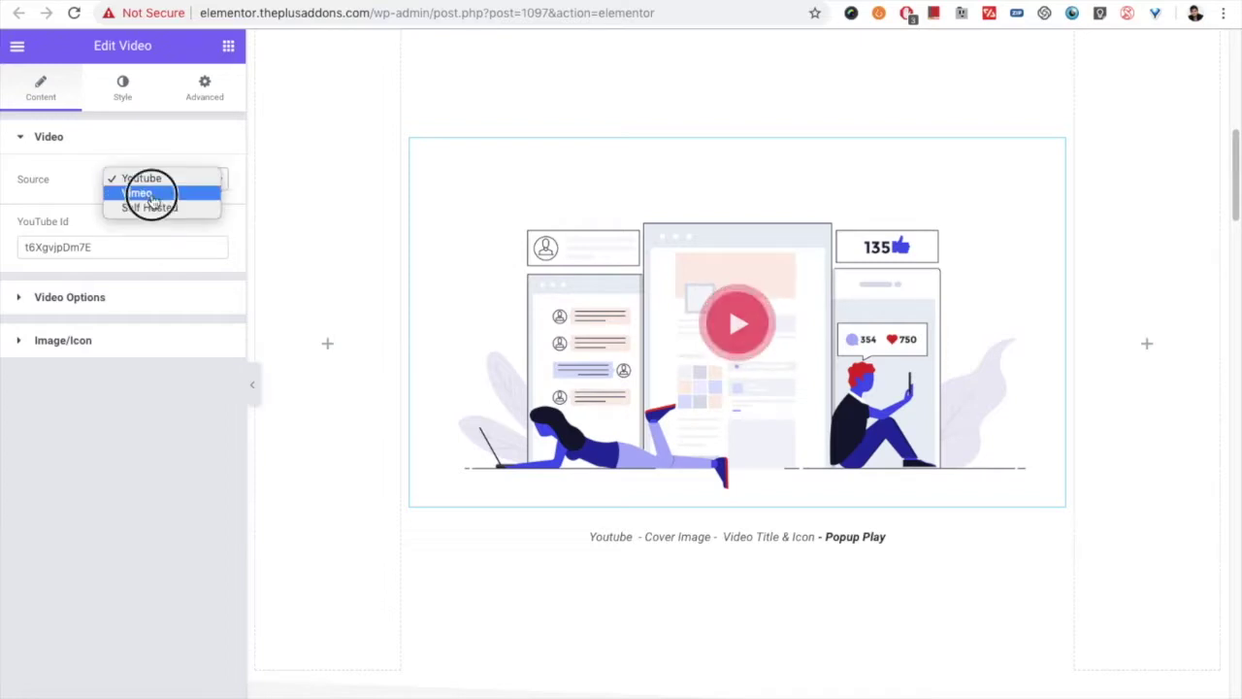
pyautogui.click(148, 193)
pyautogui.click(81, 297)
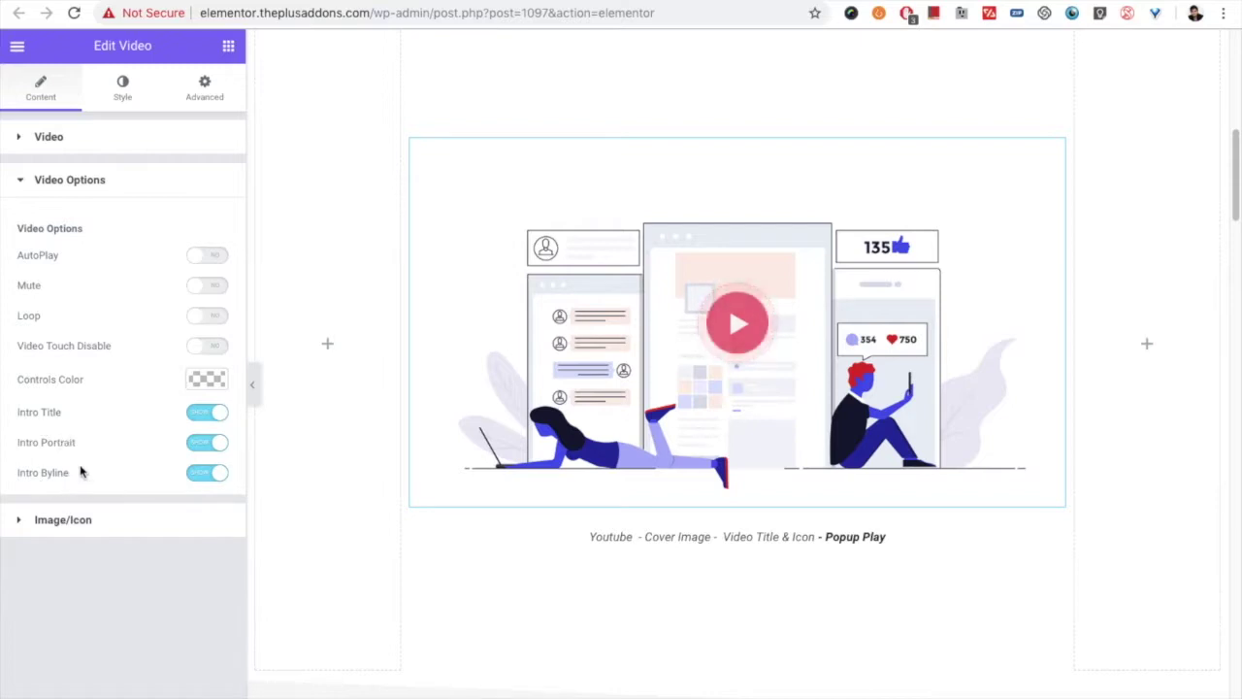
# - Change the Source to Self Hosted and review its playback options
pyautogui.click(51, 136)
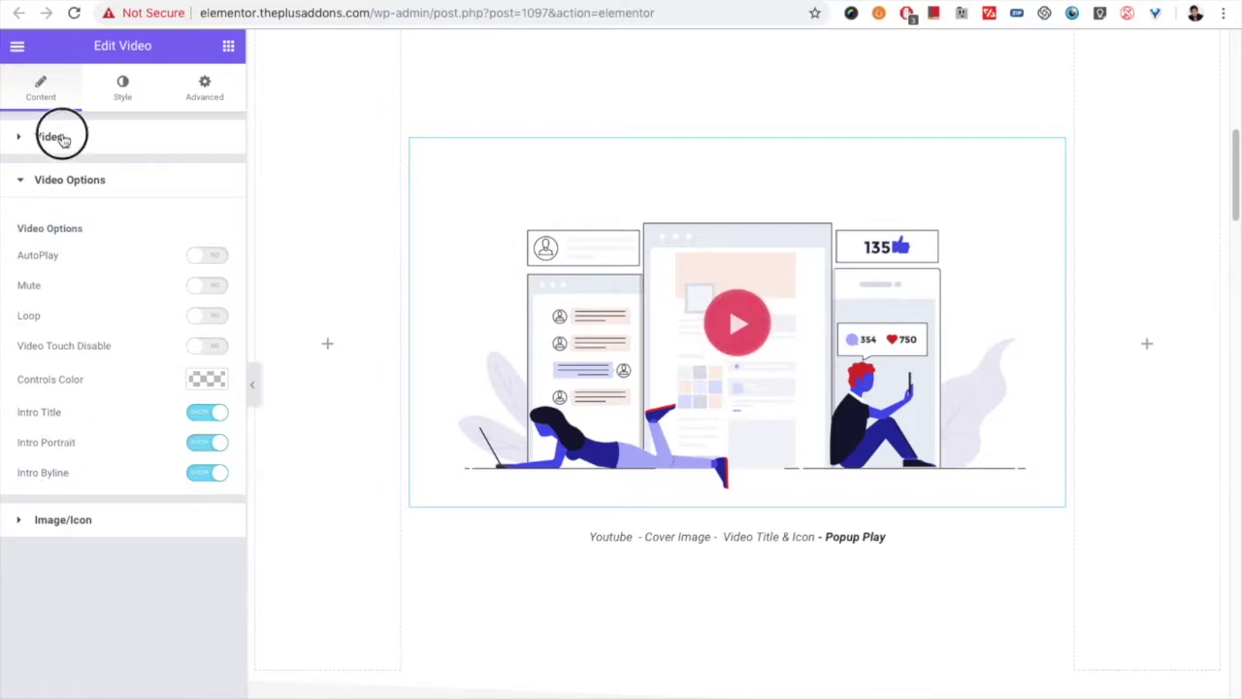
pyautogui.click(132, 184)
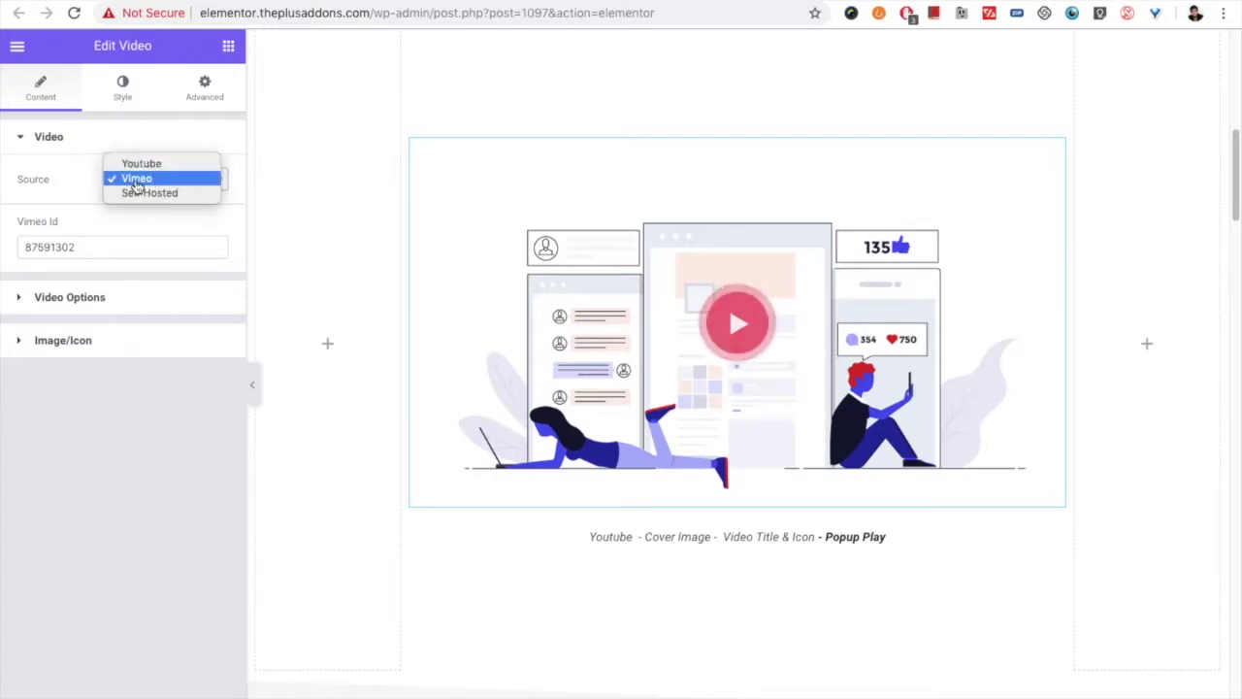
pyautogui.click(146, 193)
pyautogui.click(68, 388)
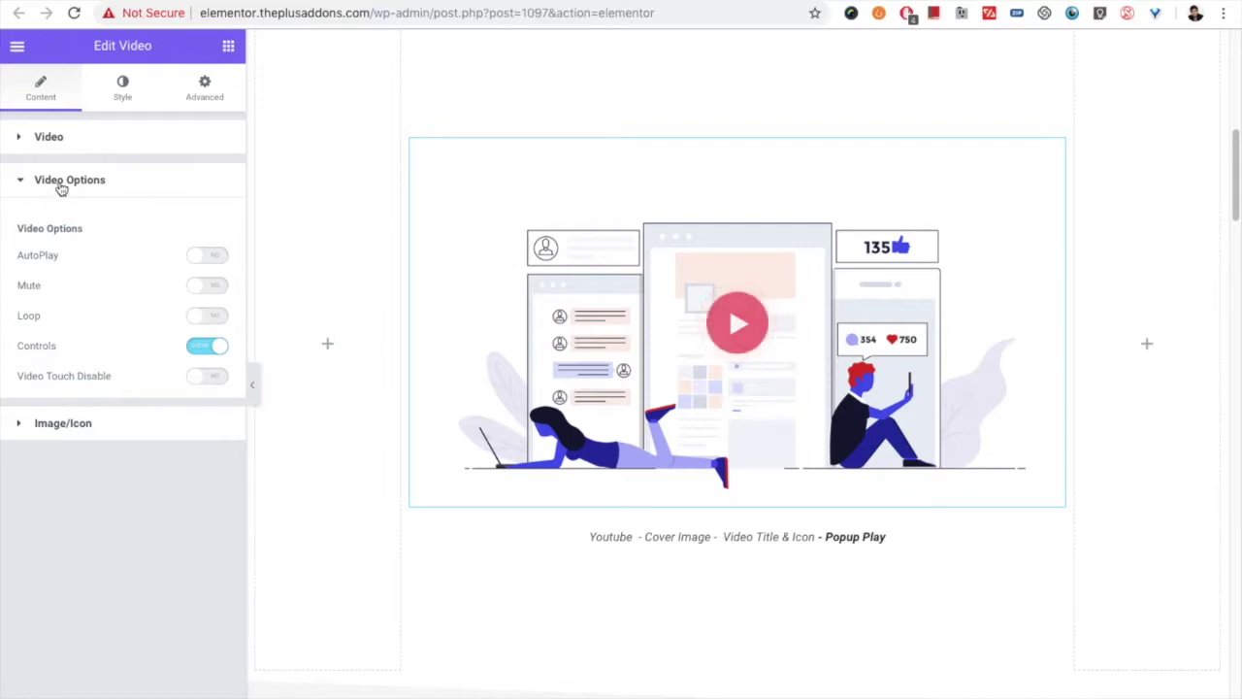
# - Collapse Video Options and expand the Image/Icon settings
pyautogui.click(62, 188)
pyautogui.click(62, 223)
pyautogui.scroll(-1, 50, 330)
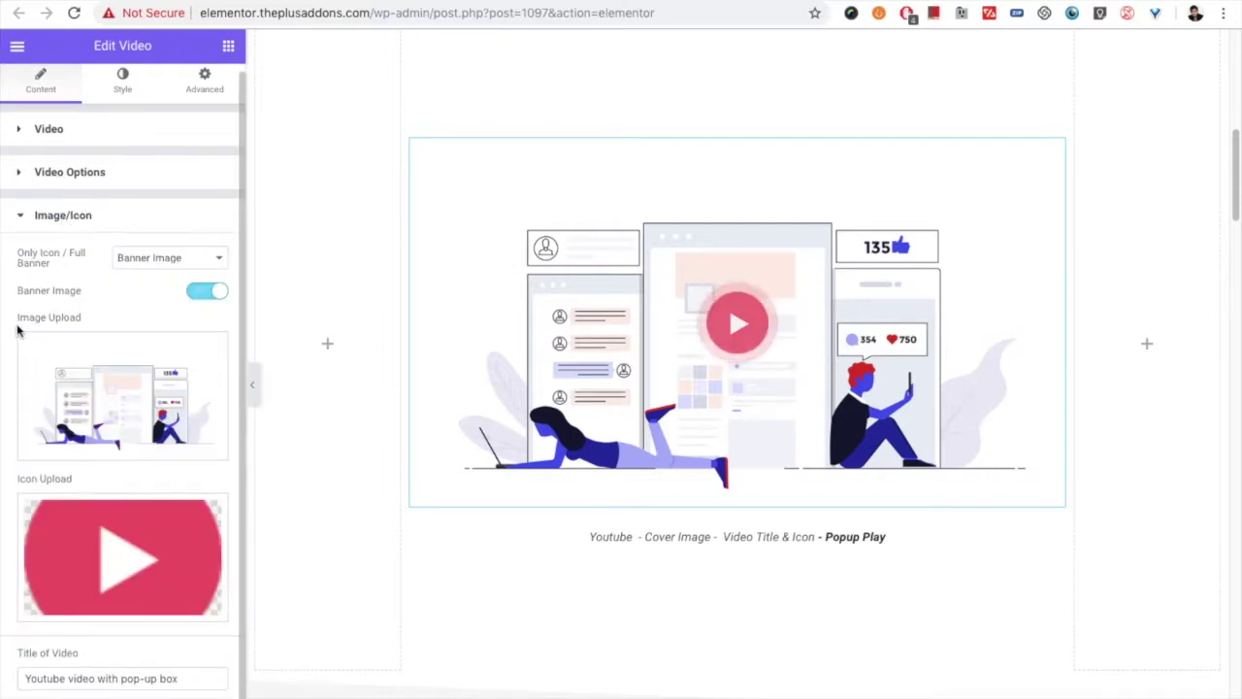
# - Set Only Icon / Full Banner to Only Icon image and open the media library for the icon
pyautogui.click(159, 260)
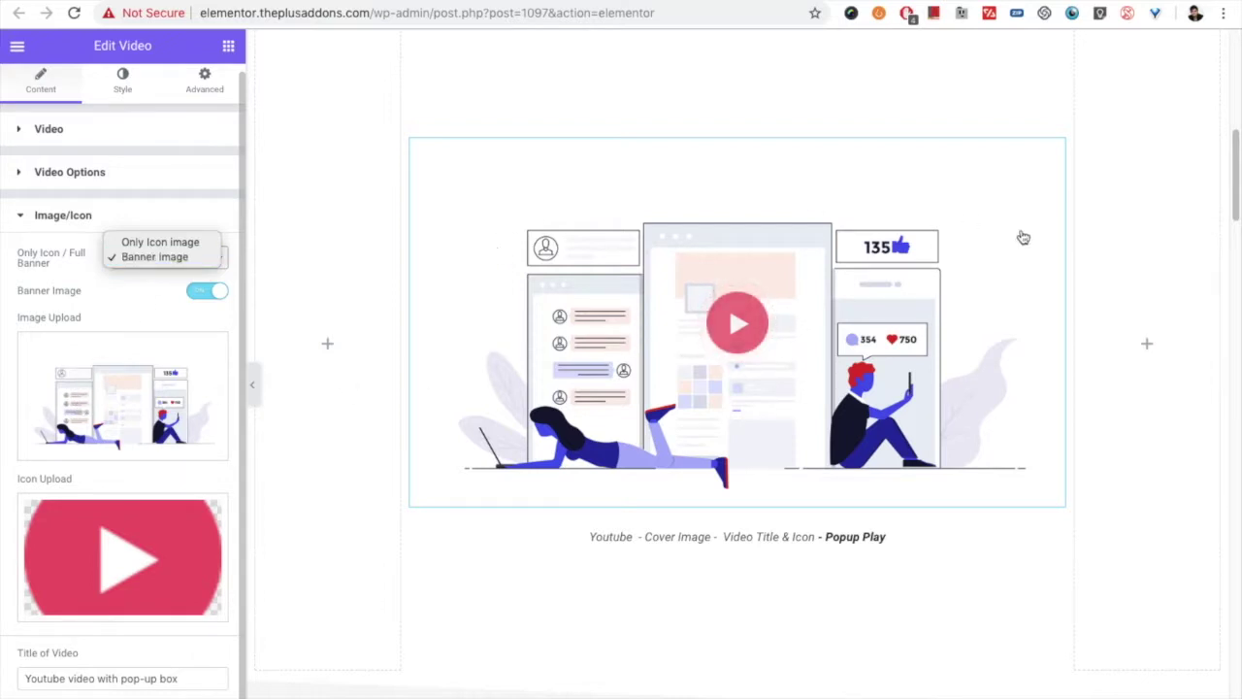
pyautogui.click(165, 244)
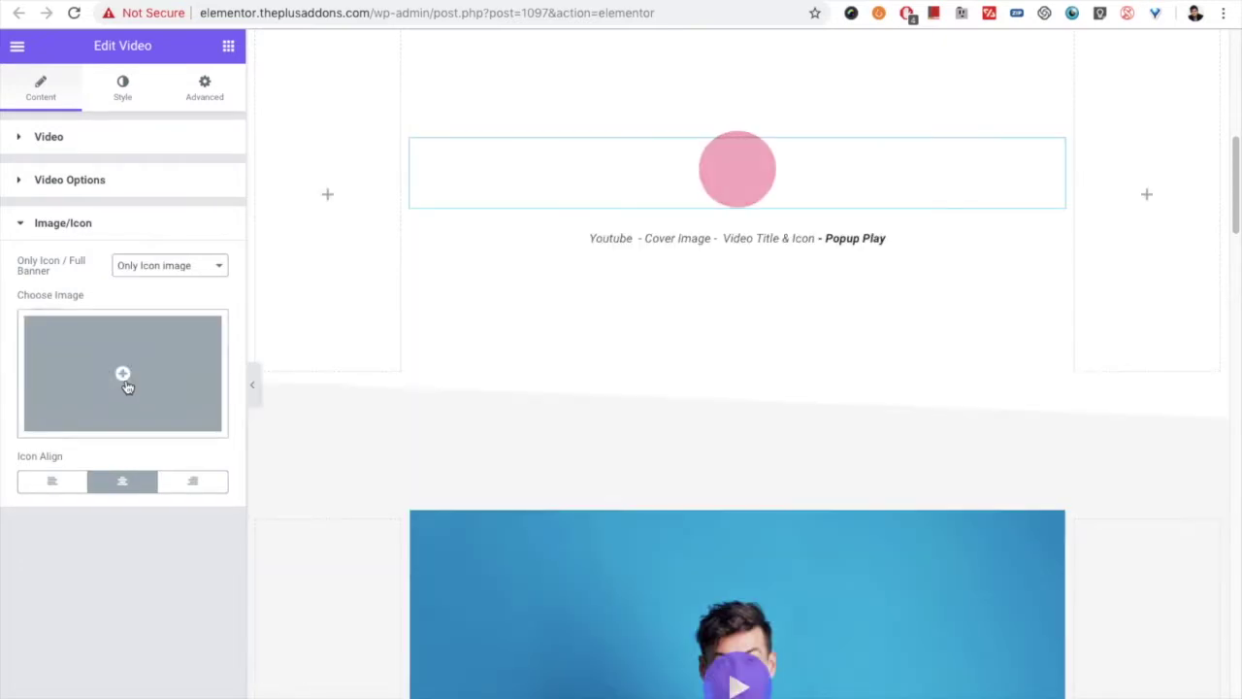
pyautogui.click(153, 372)
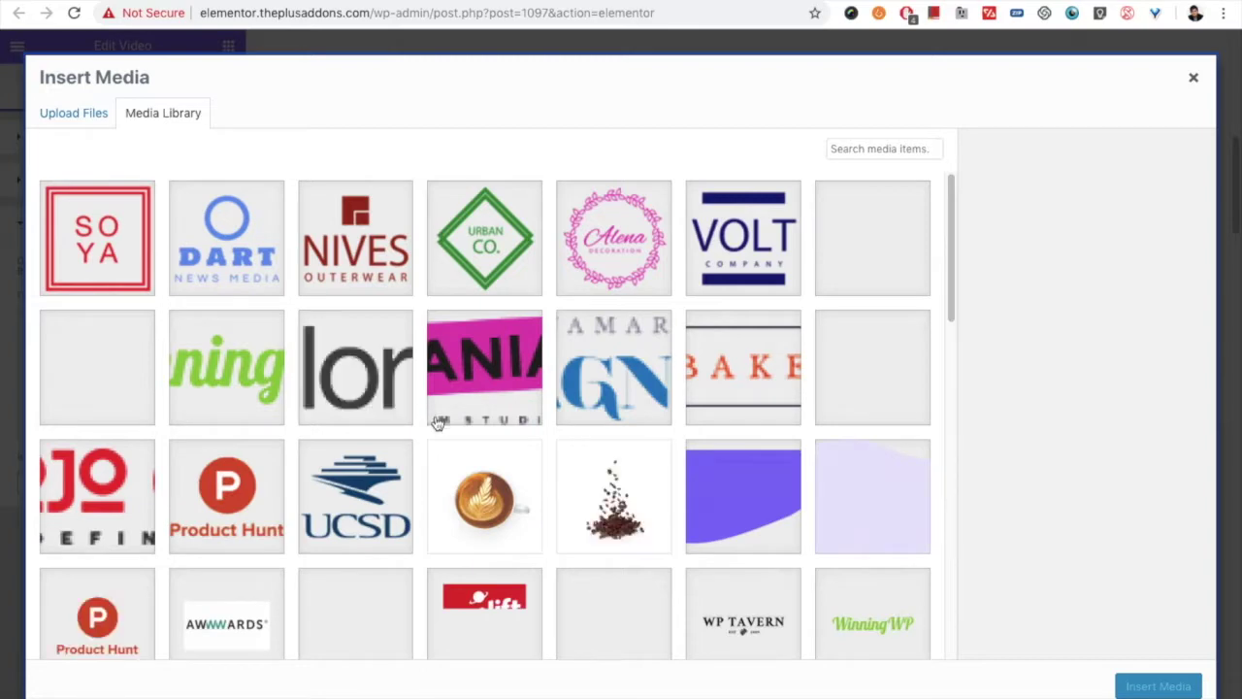
# - Insert play-icon.png from the Media Library as the widget's icon, then preview the page
pyautogui.scroll(-5, 436, 427)
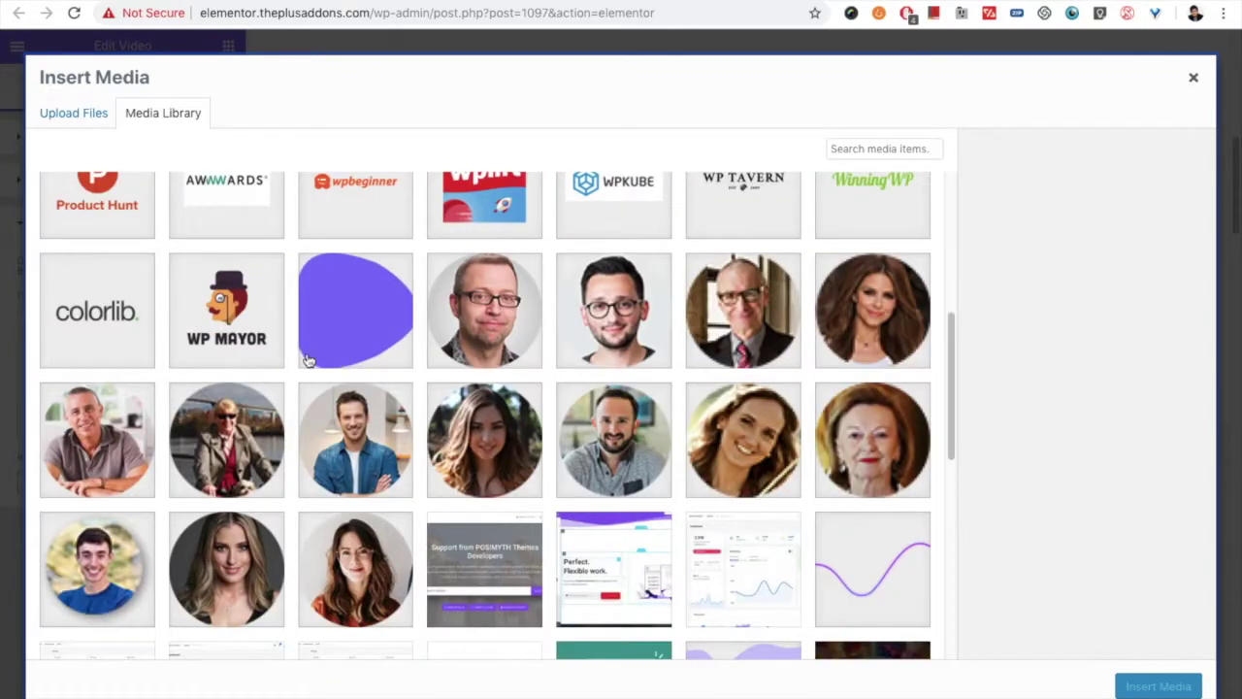
pyautogui.click(109, 326)
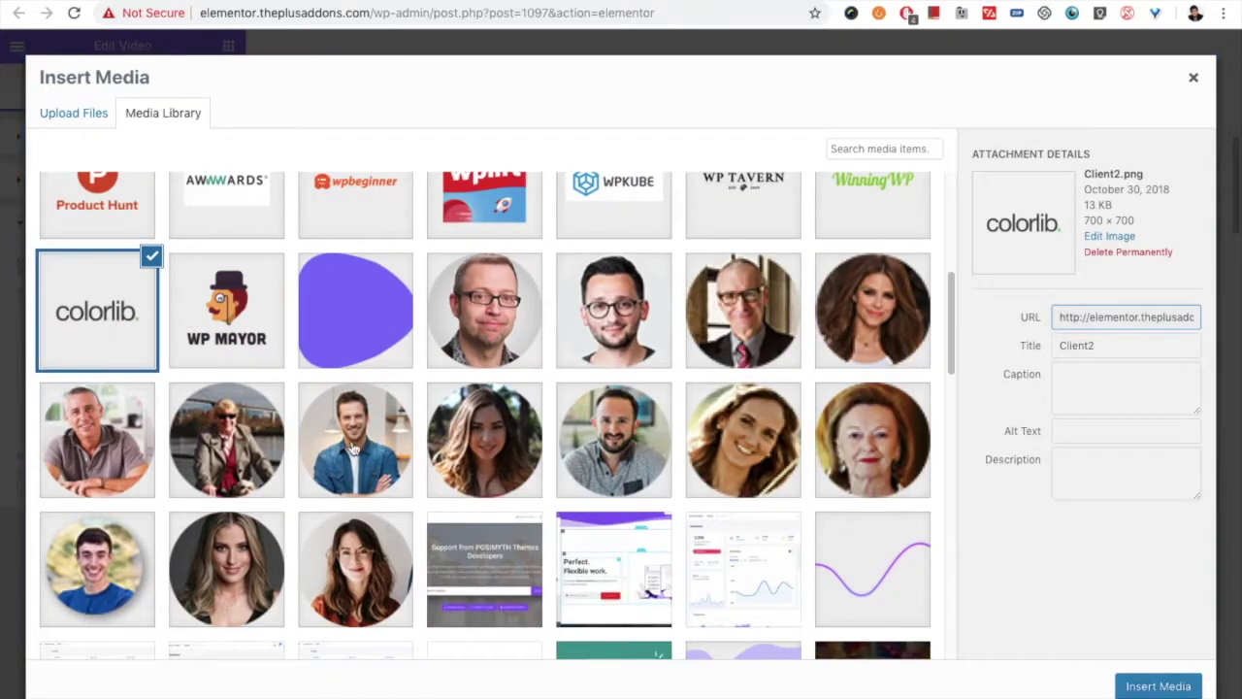
pyautogui.scroll(-6, 518, 466)
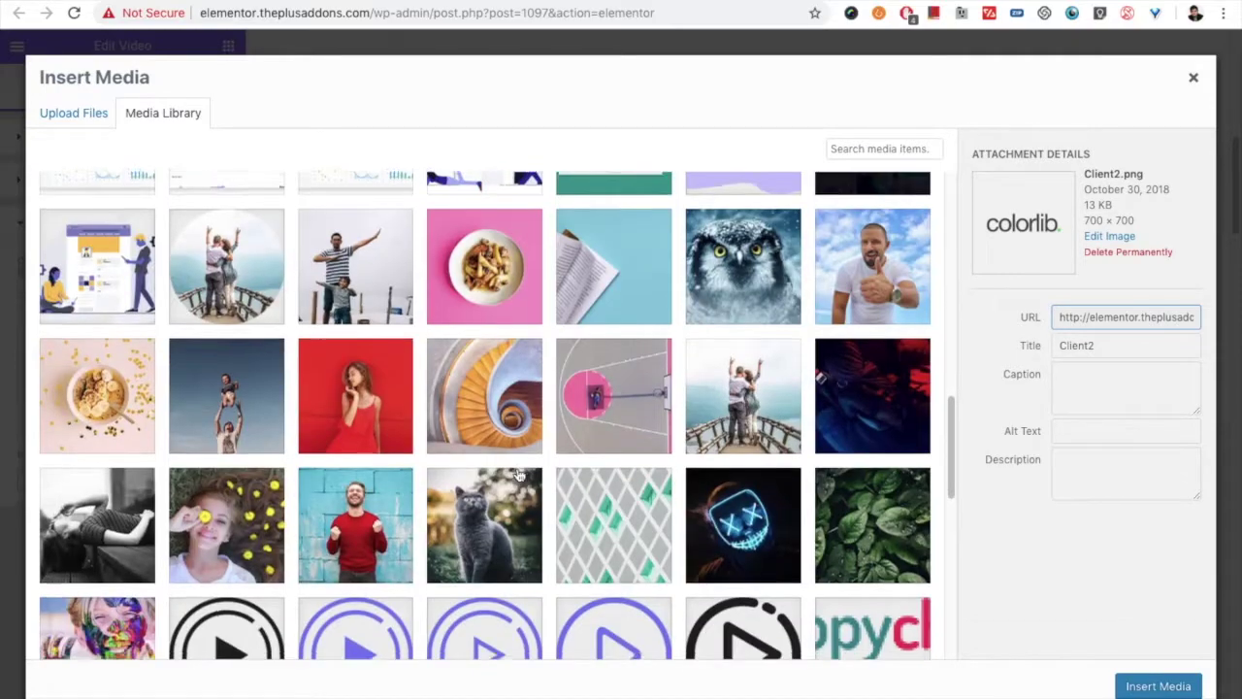
pyautogui.scroll(-2, 517, 473)
pyautogui.click(519, 475)
pyautogui.click(1146, 685)
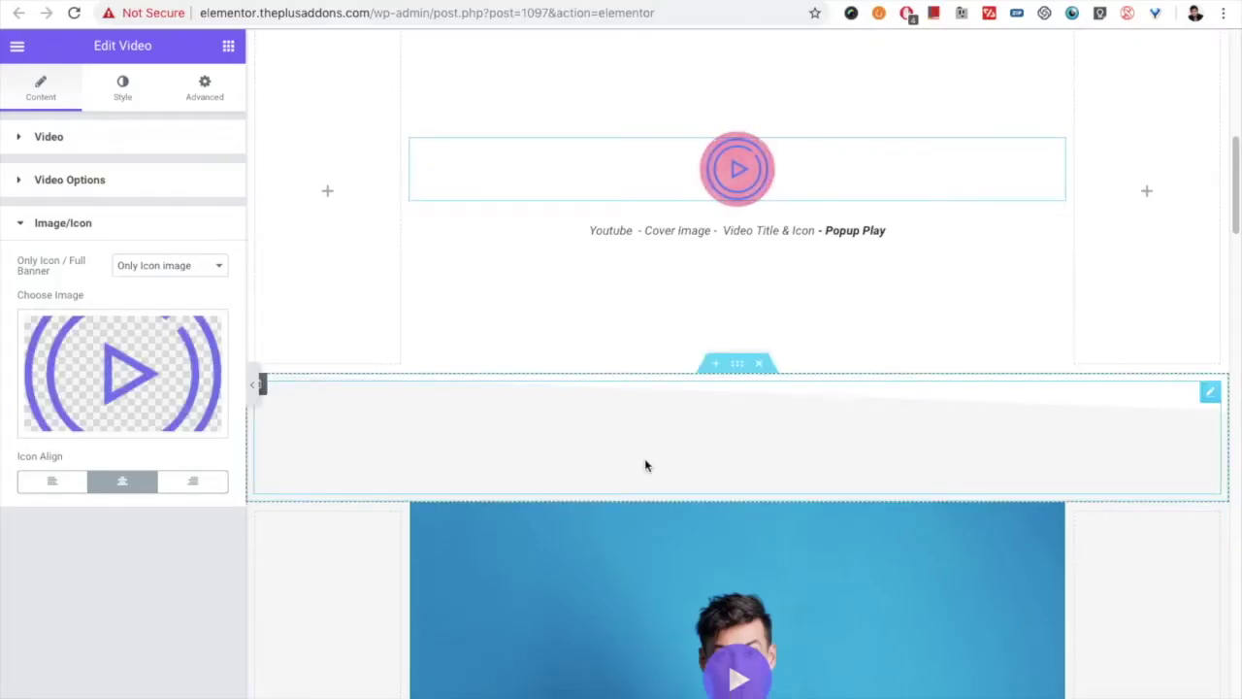
pyautogui.scroll(2, 645, 458)
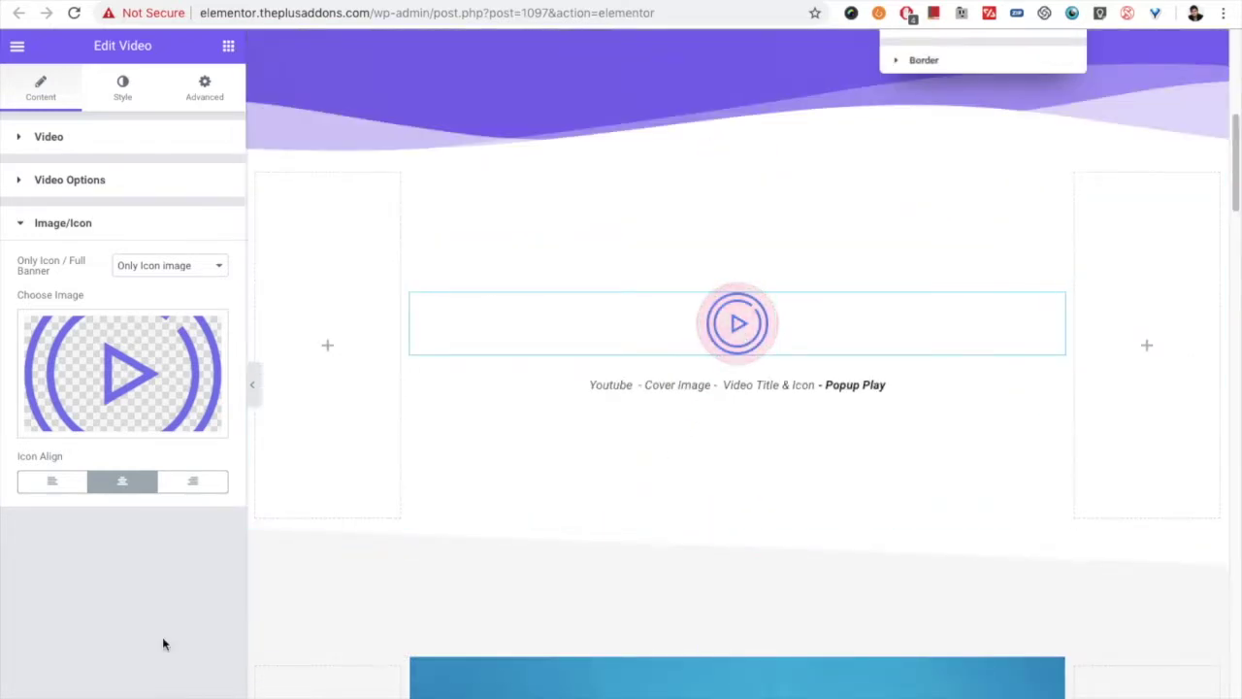
pyautogui.click(252, 386)
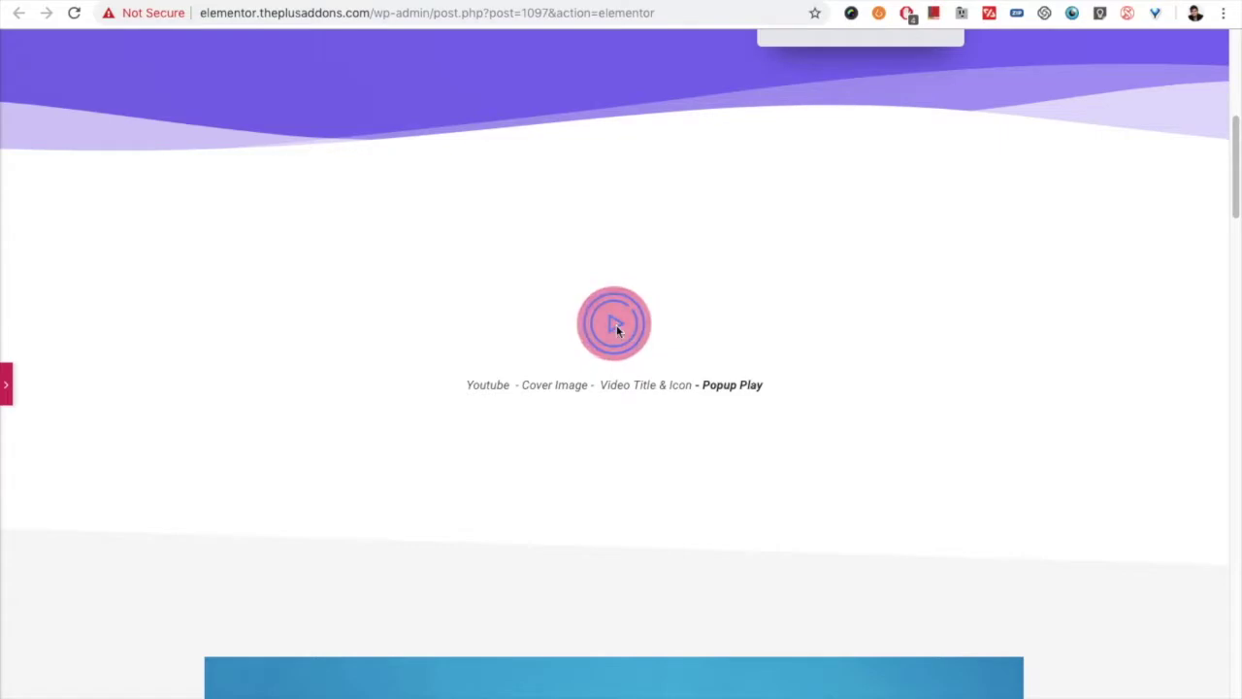
# - Test the video popup in preview, then reselect the video widget and open its Image/Icon settings
pyautogui.click(614, 326)
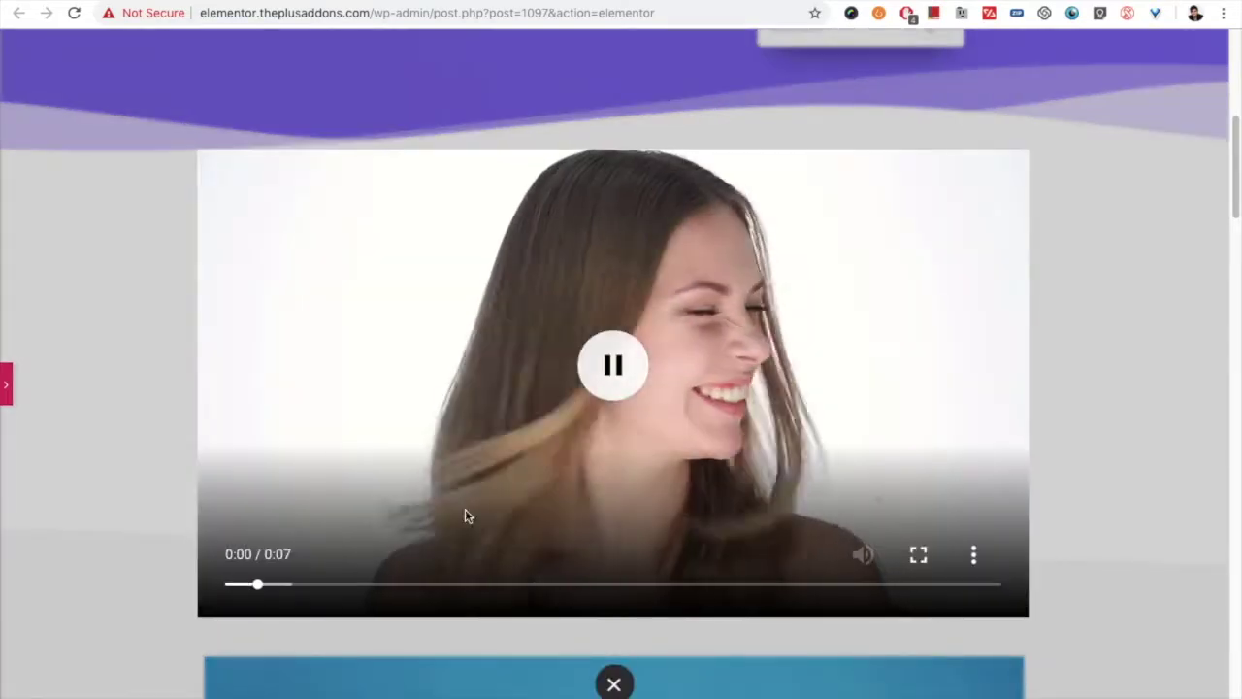
pyautogui.click(614, 685)
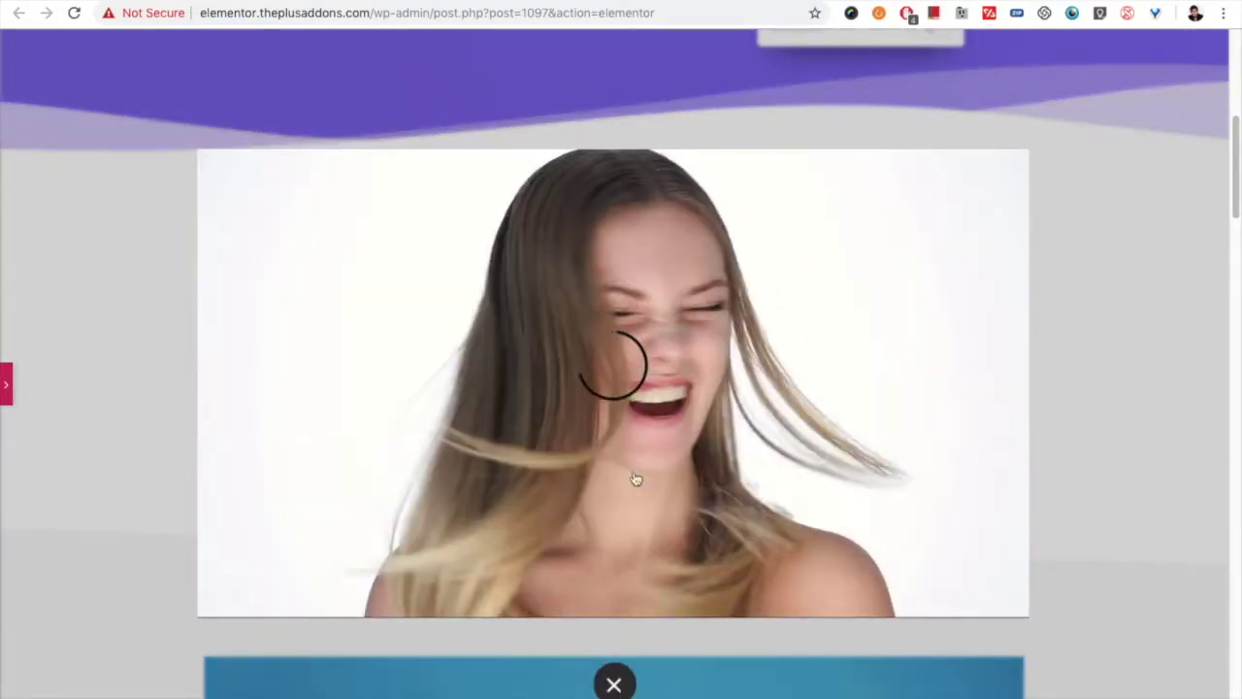
pyautogui.click(6, 386)
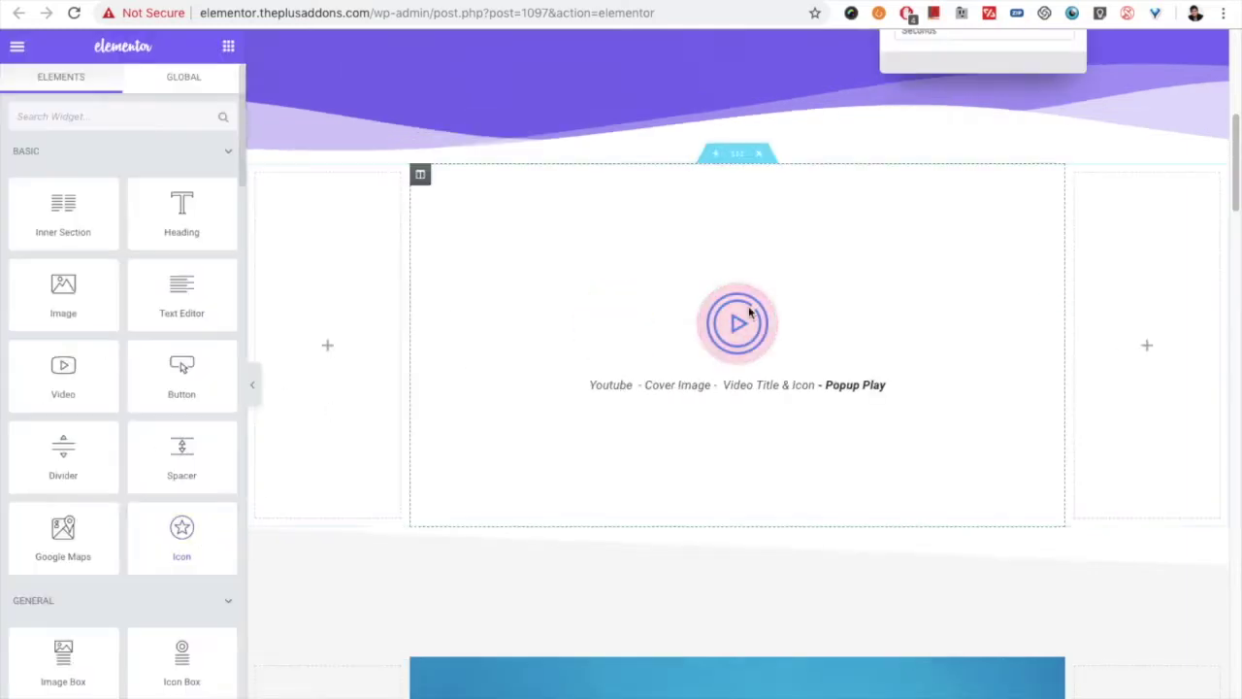
pyautogui.scroll(-9, 97, 514)
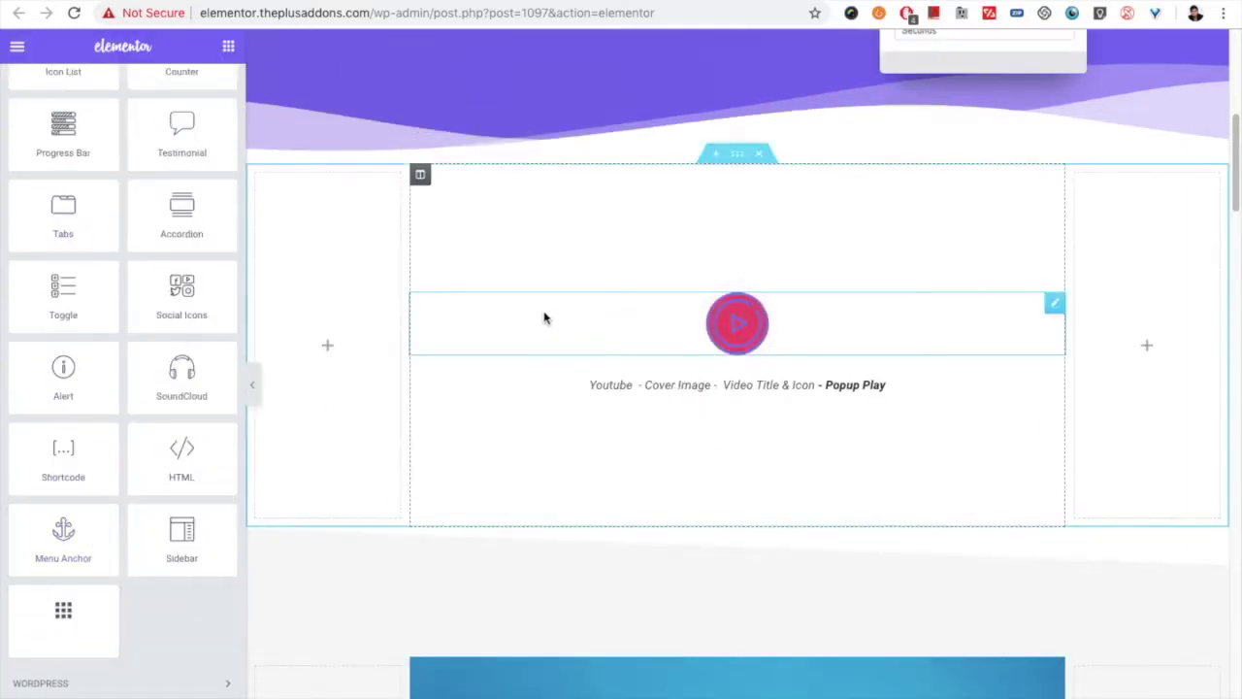
pyautogui.click(546, 322)
pyautogui.click(105, 442)
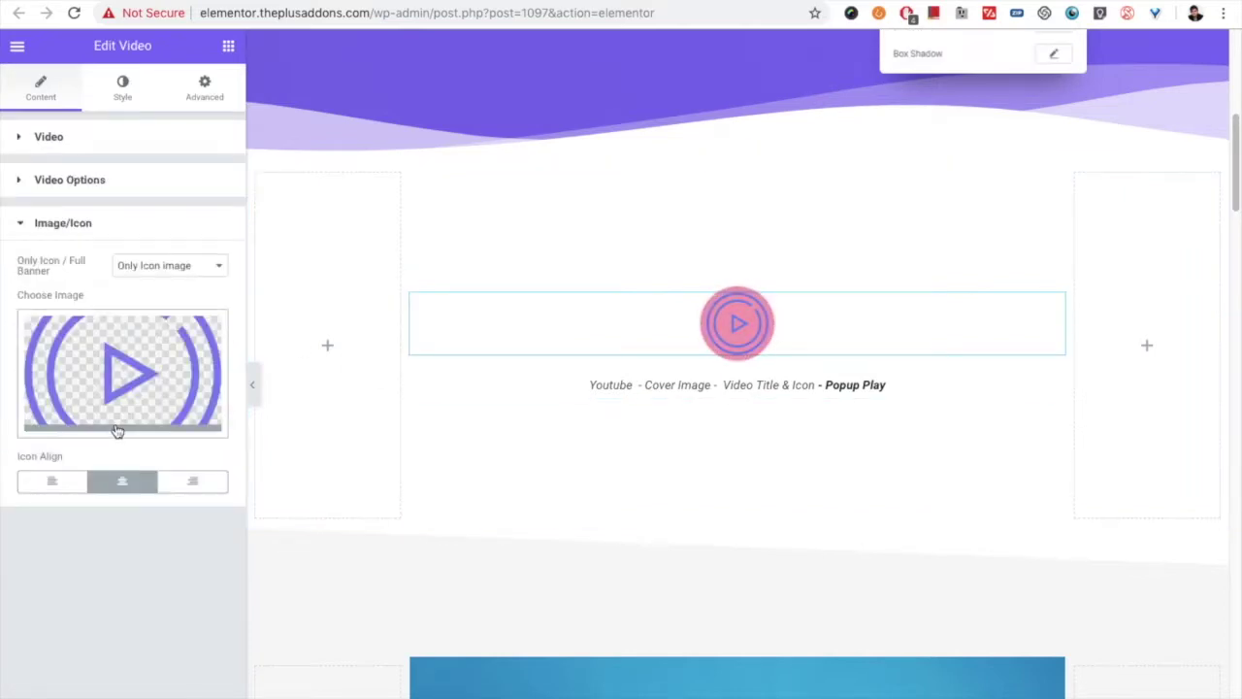
# - Switch to Banner Image mode, select the video title text, and turn the Banner Image toggle off
pyautogui.click(150, 268)
pyautogui.click(150, 281)
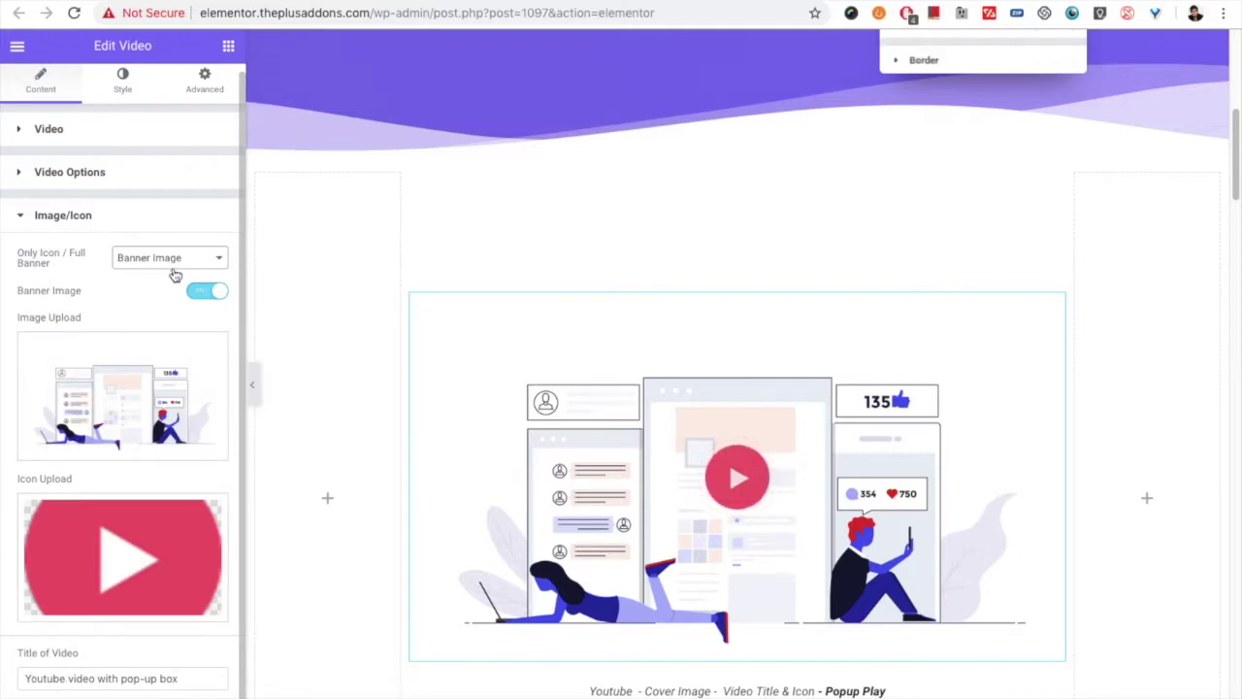
pyautogui.tripleClick(57, 677)
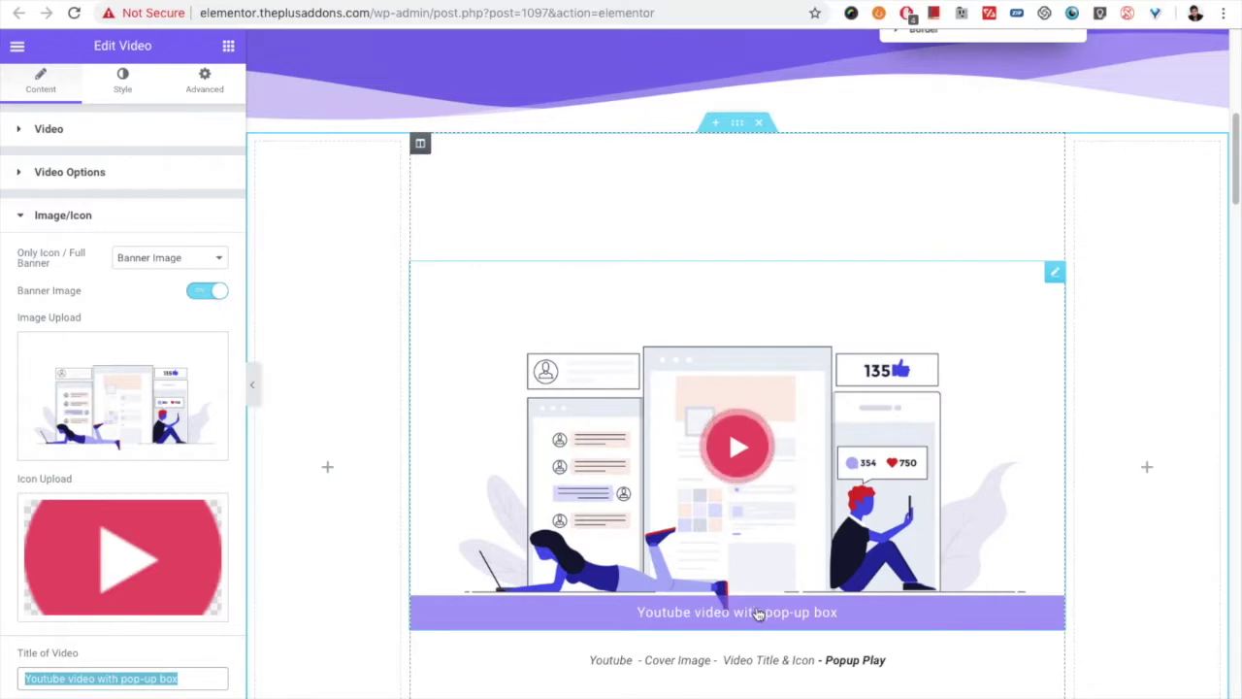
pyautogui.click(207, 290)
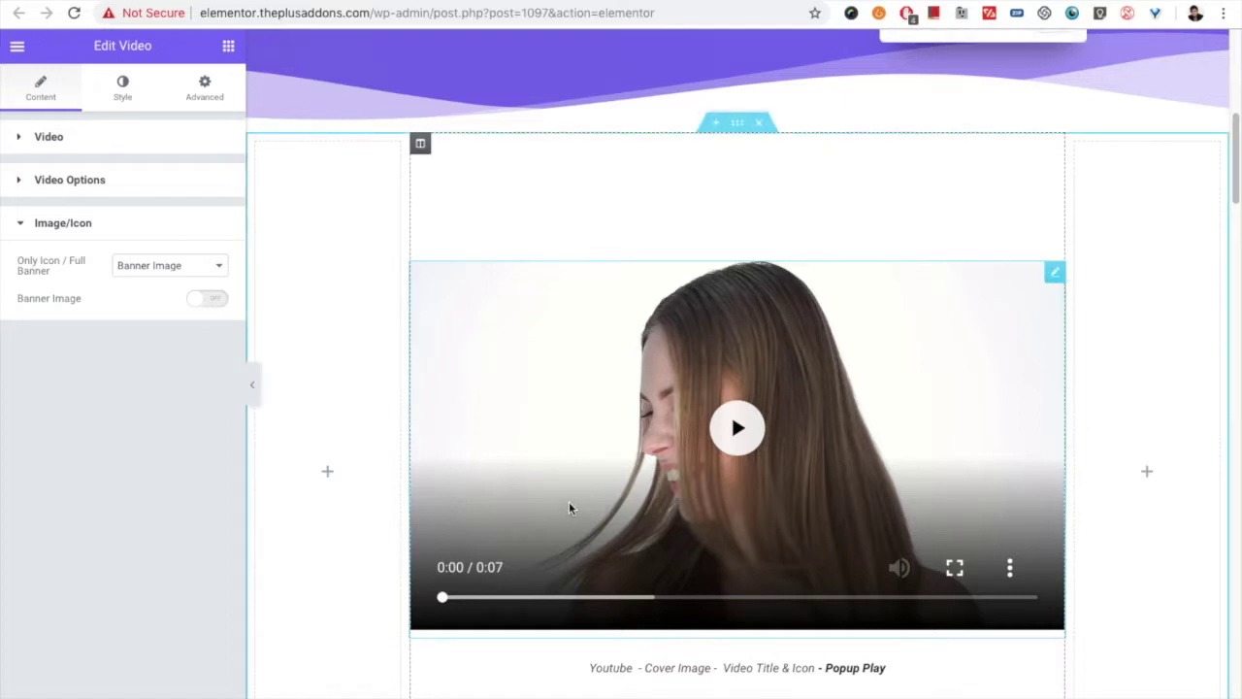
# - Change the video Source from Self Hosted to Vimeo
pyautogui.click(111, 145)
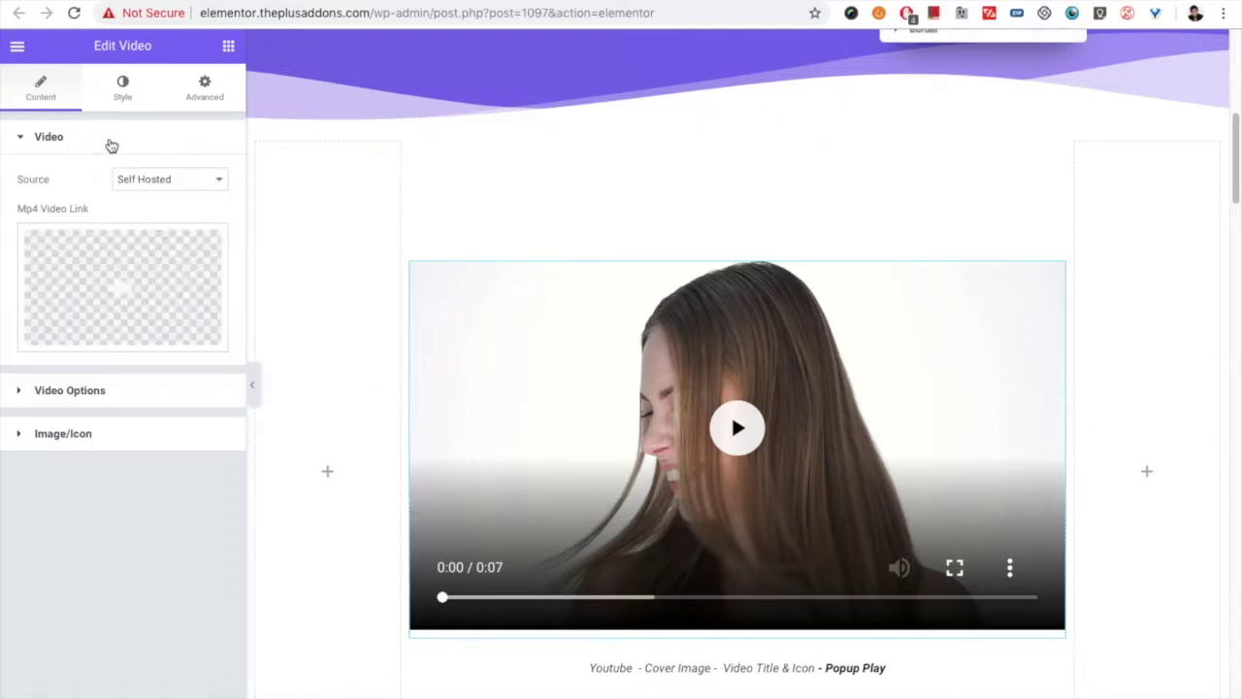
pyautogui.click(126, 180)
pyautogui.click(140, 163)
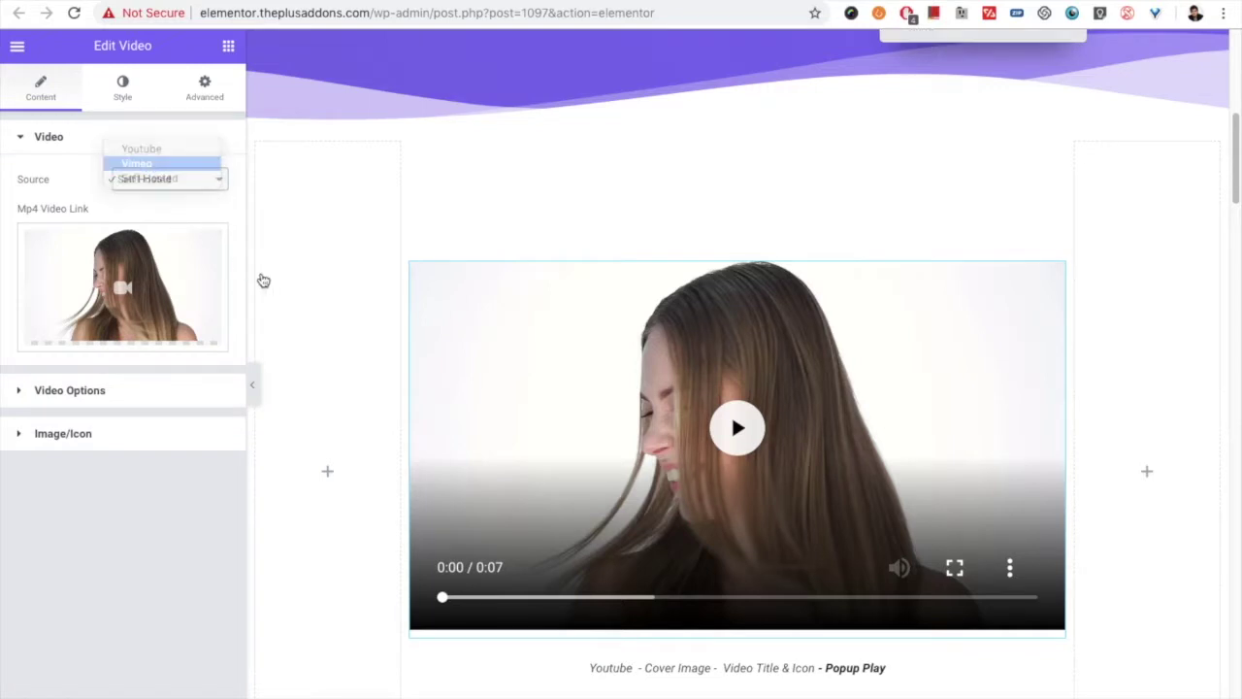
# - Turn the Banner Image toggle back on, restoring the cover illustration
pyautogui.click(125, 349)
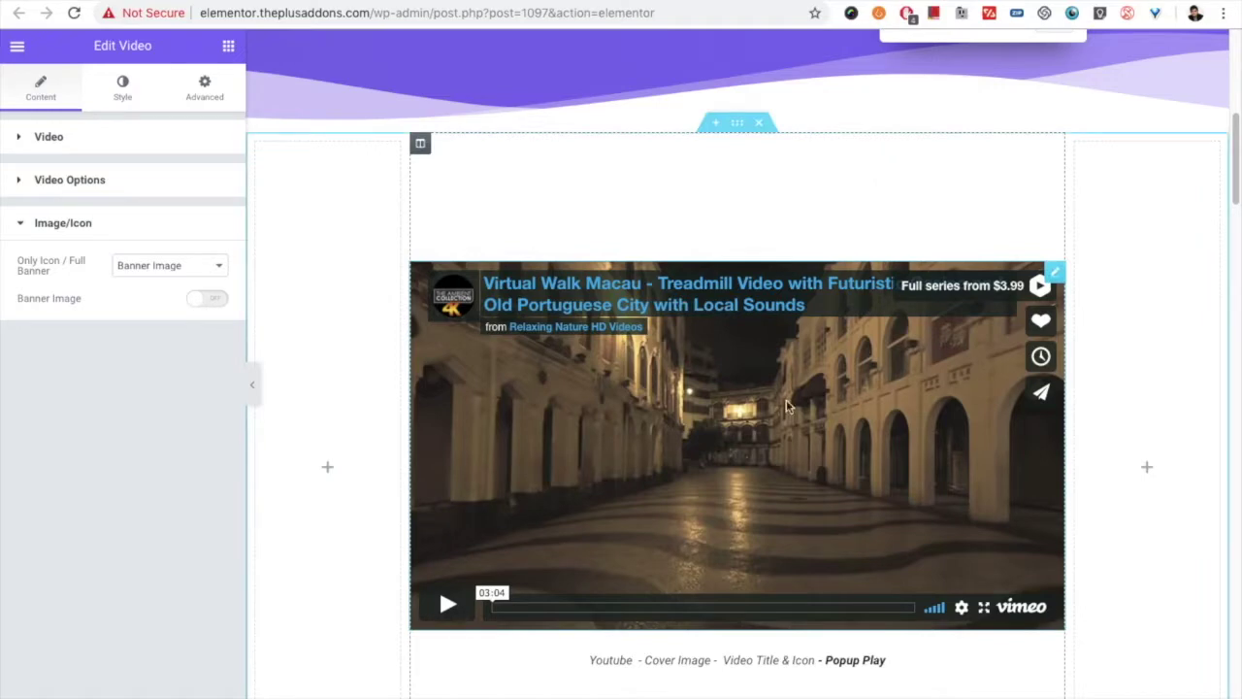
pyautogui.click(208, 299)
pyautogui.scroll(-1, 136, 419)
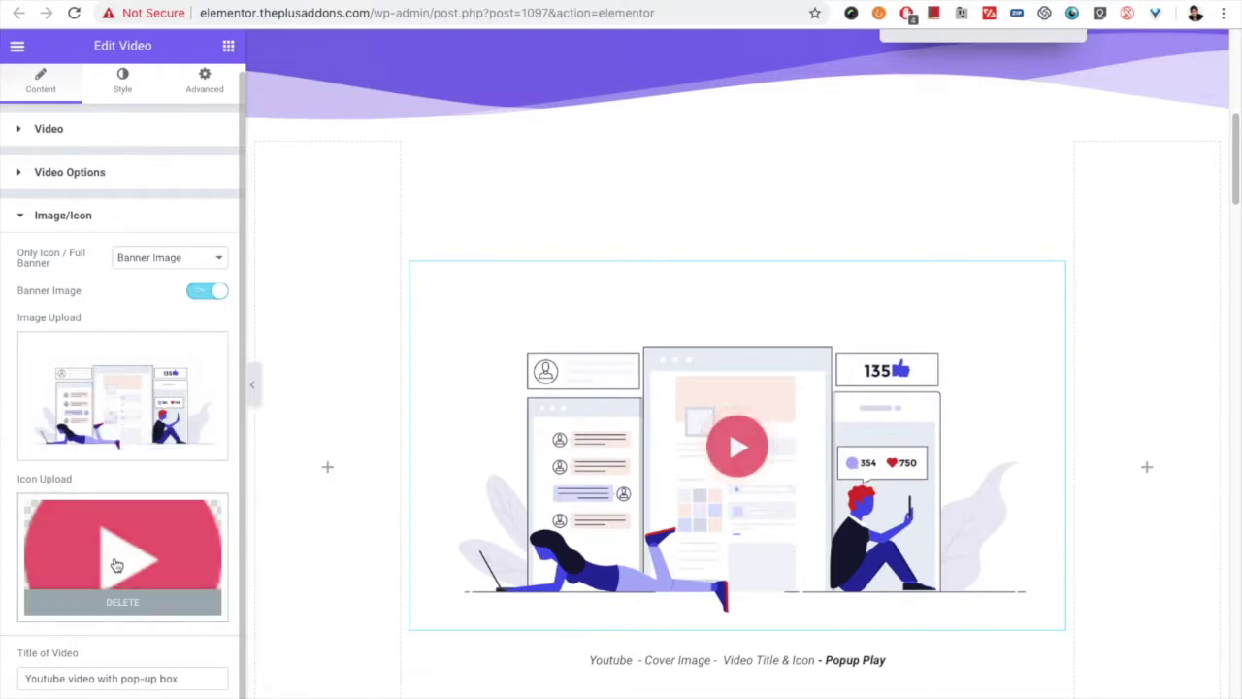
pyautogui.moveTo(131, 396)
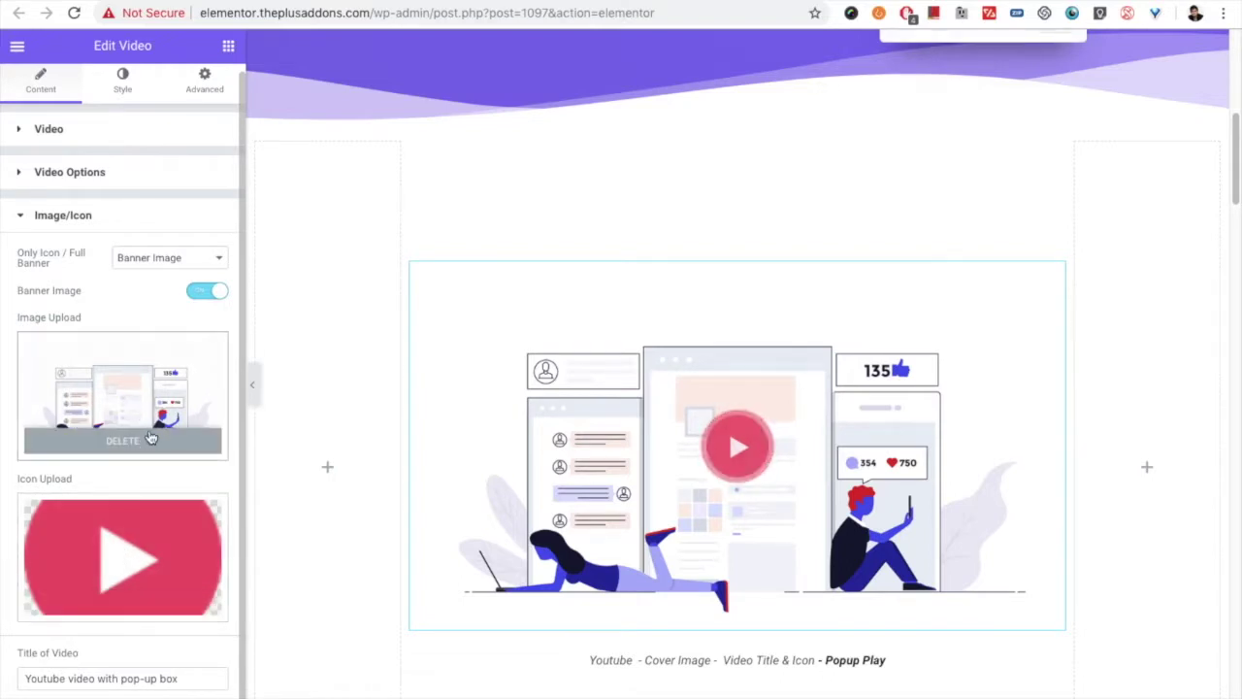
pyautogui.scroll(1, 150, 439)
pyautogui.click(122, 92)
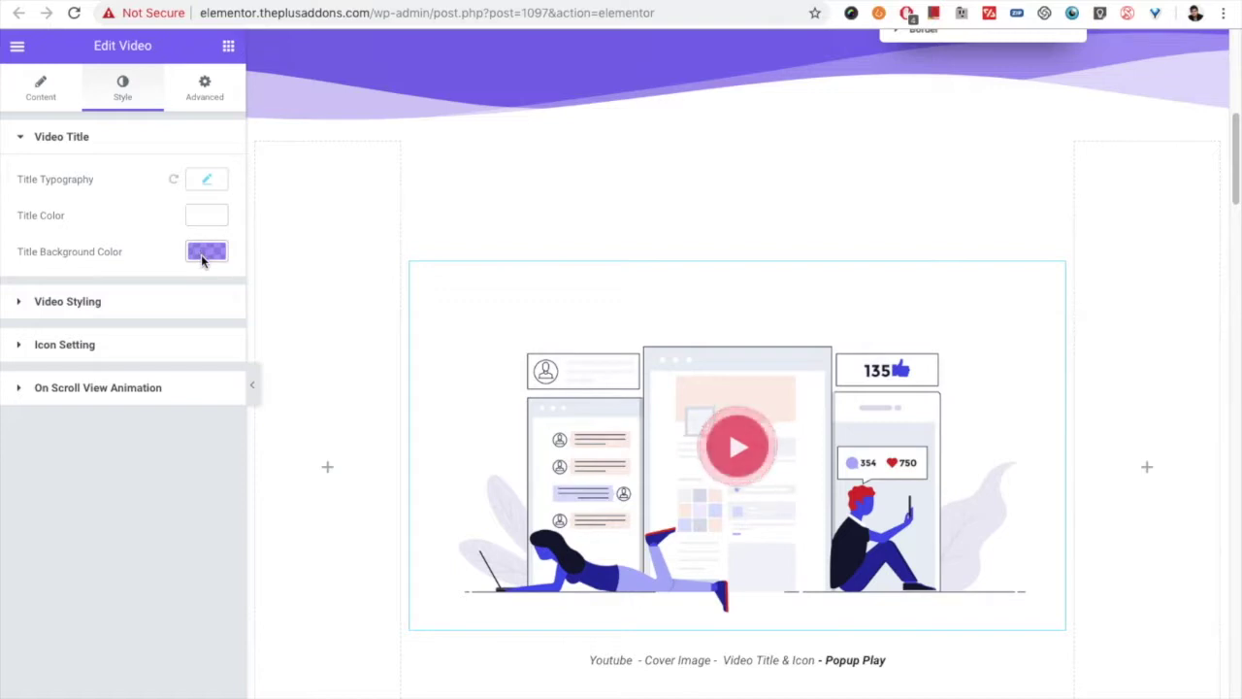
# - Expand Video Styling and switch the Video On Popup toggle off
pyautogui.click(166, 303)
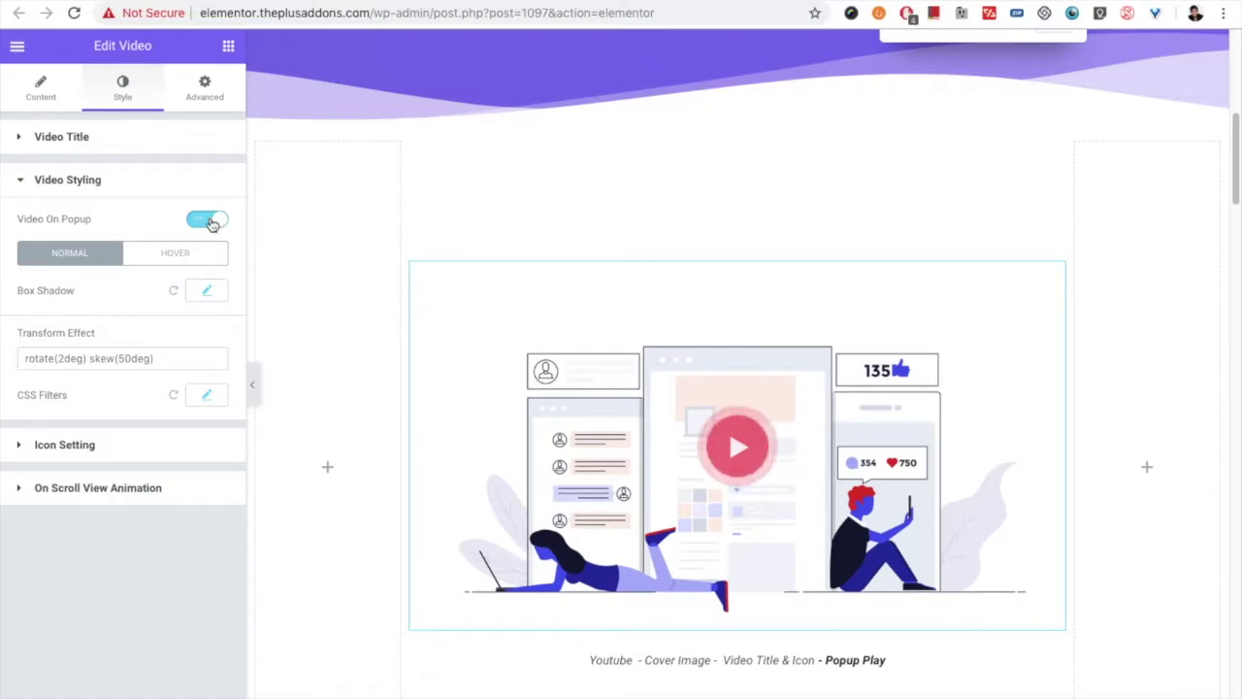
pyautogui.click(209, 223)
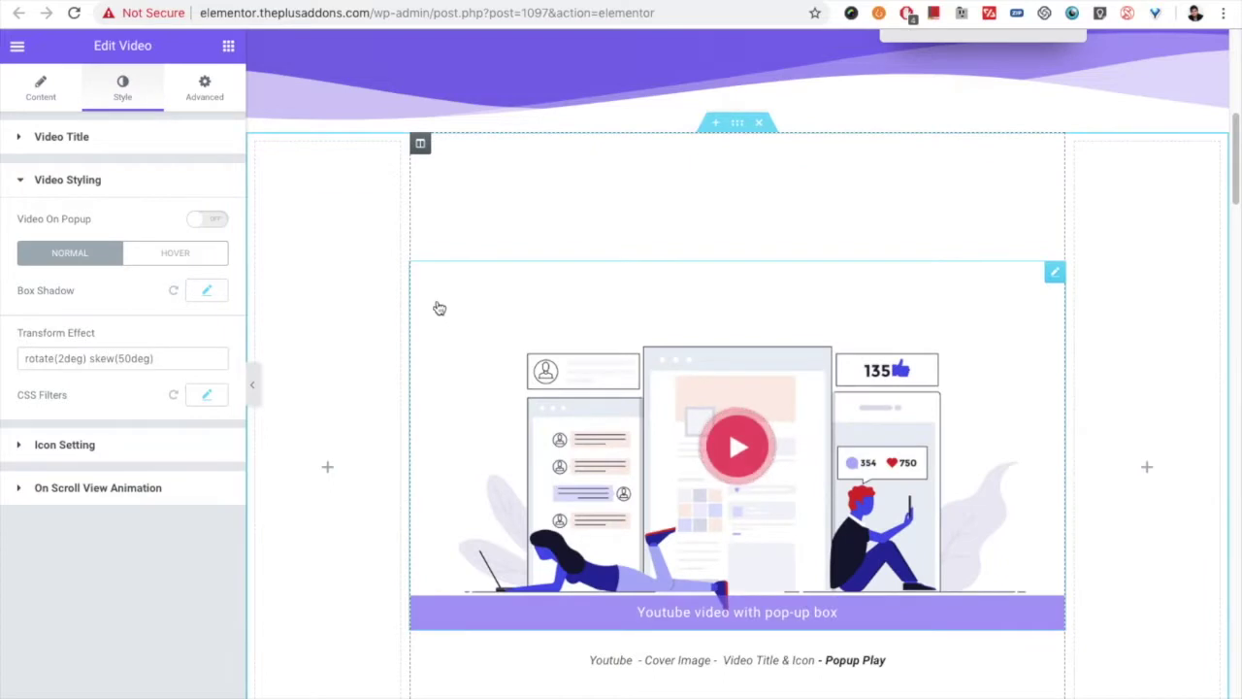
pyautogui.click(216, 221)
pyautogui.click(215, 221)
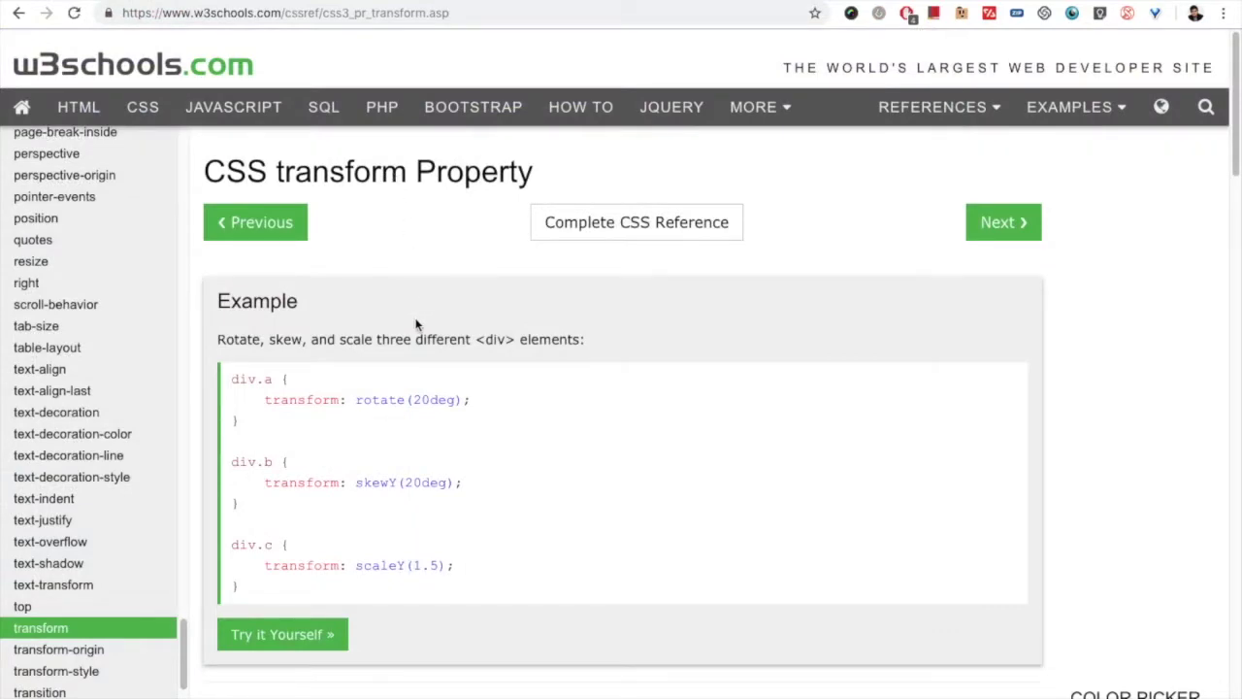
# - On w3schools' transform reference, try the matrix demo and select matrix(0.866,0.6,-0.8,0.866,0,0)
pyautogui.scroll(-5, 414, 325)
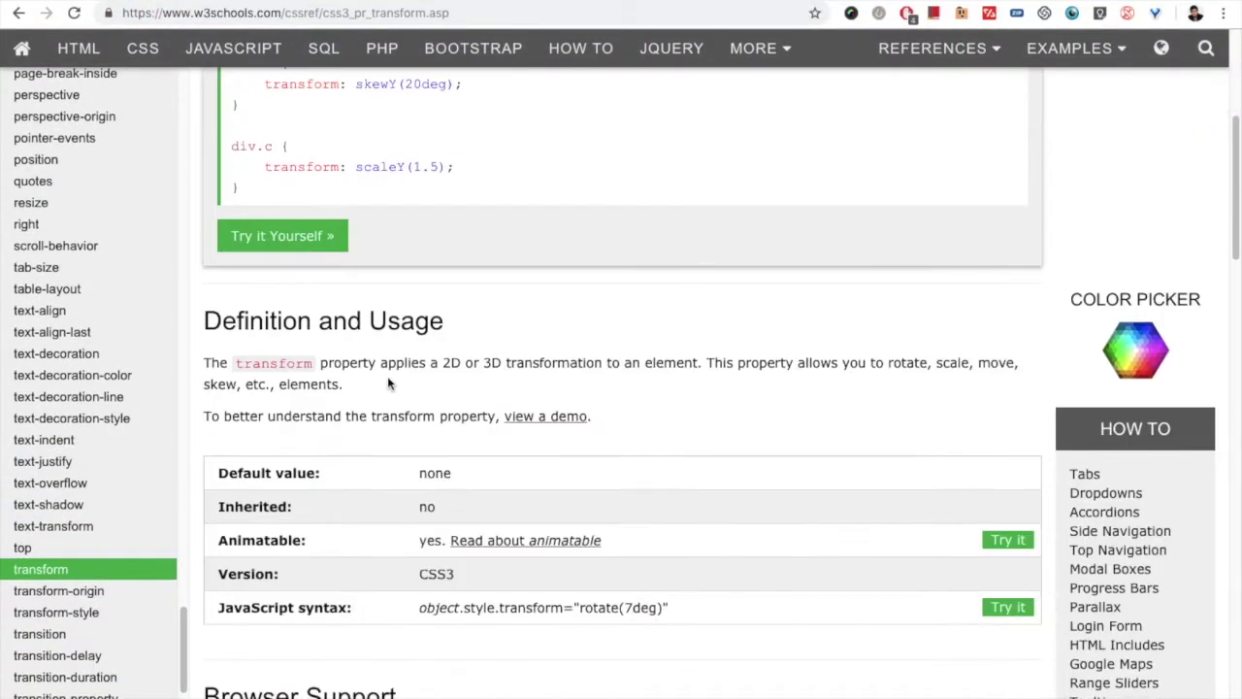
pyautogui.scroll(4, 417, 390)
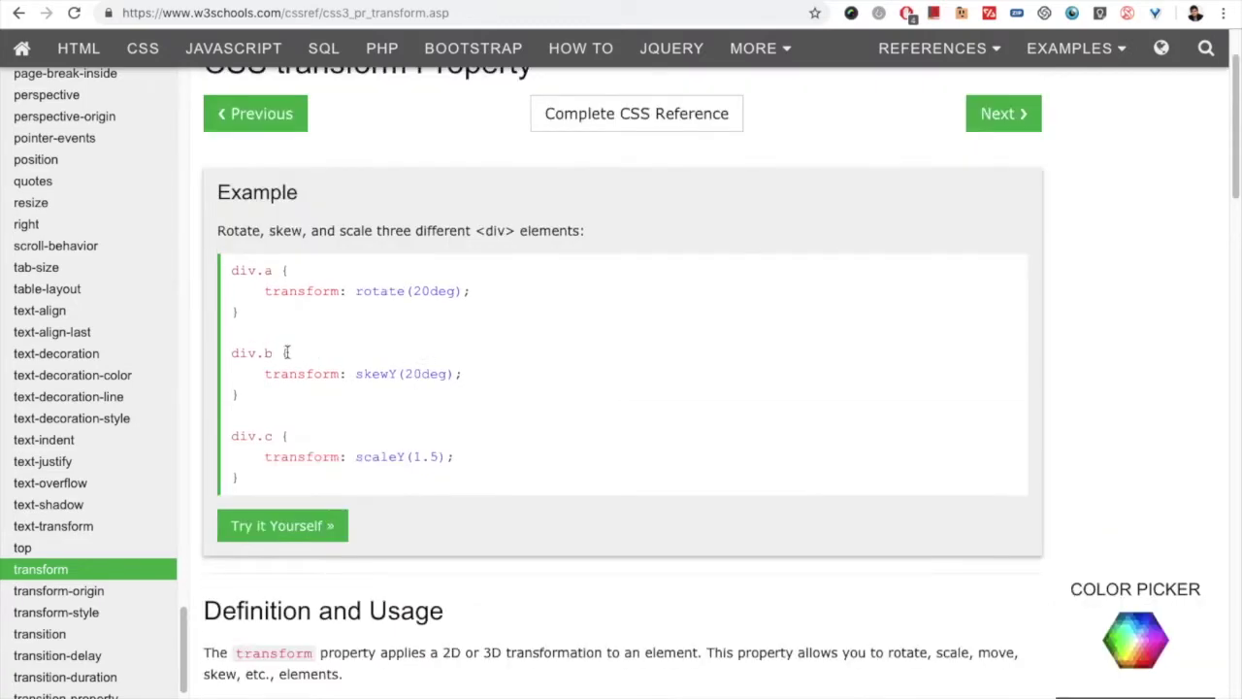
pyautogui.scroll(-20, 450, 330)
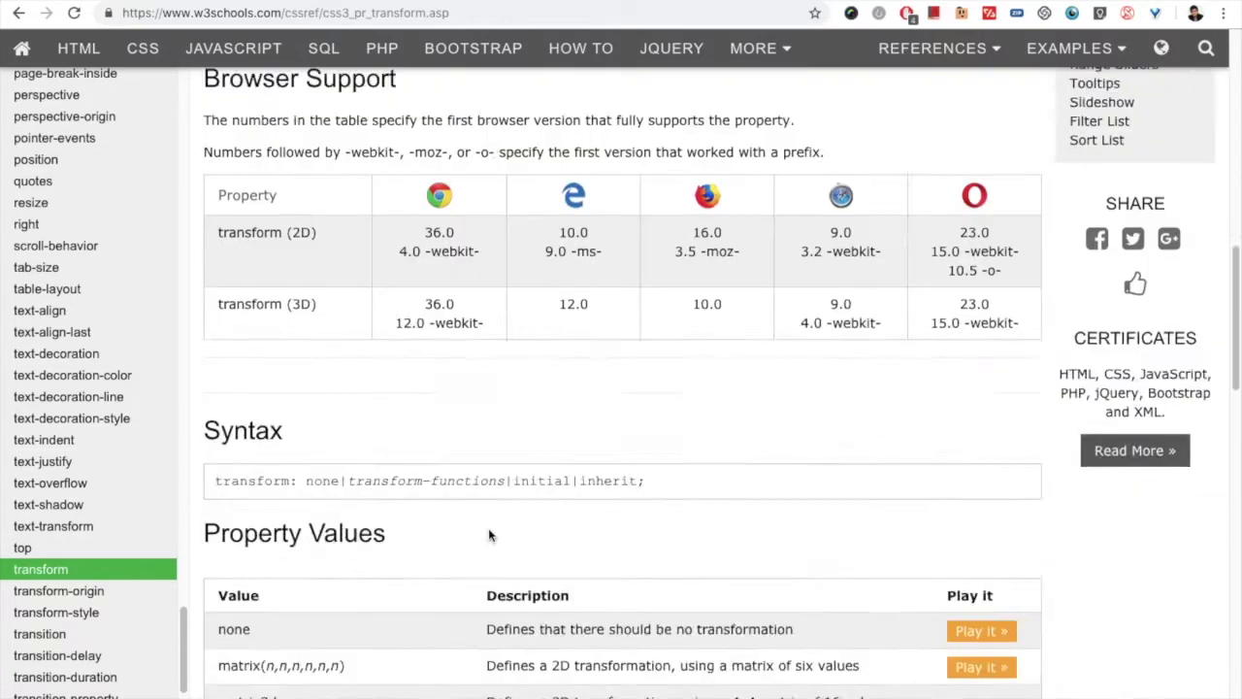
pyautogui.scroll(5, 490, 526)
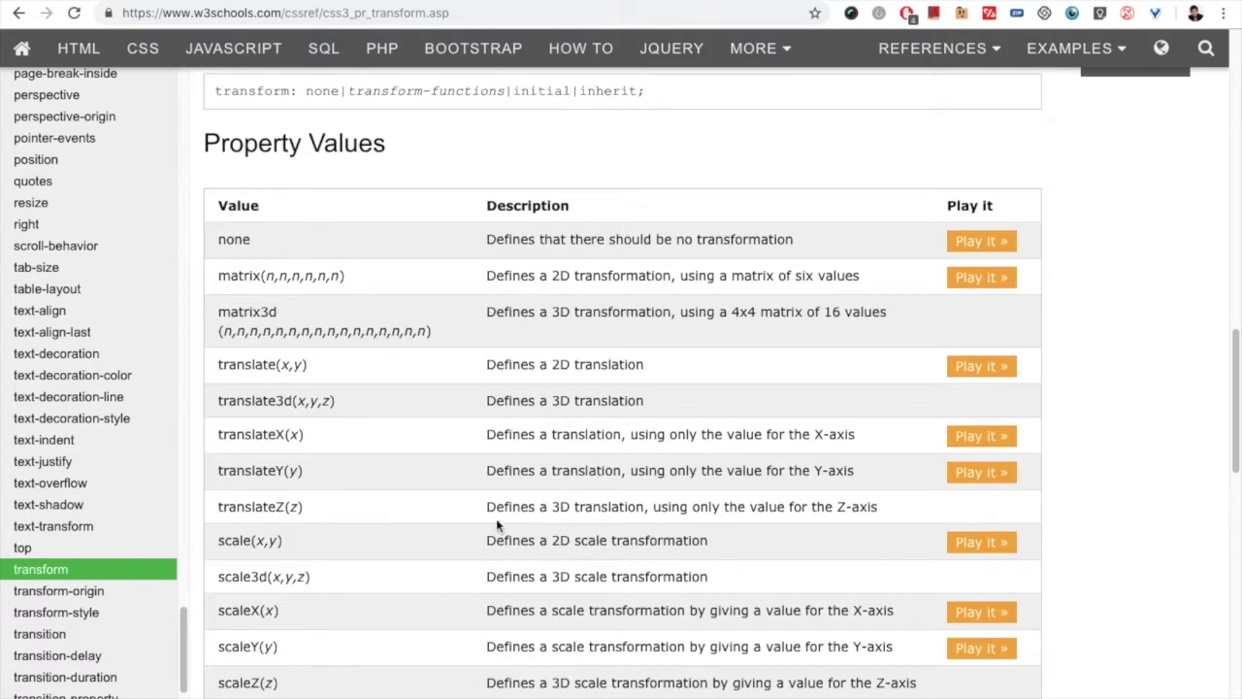
pyautogui.click(982, 278)
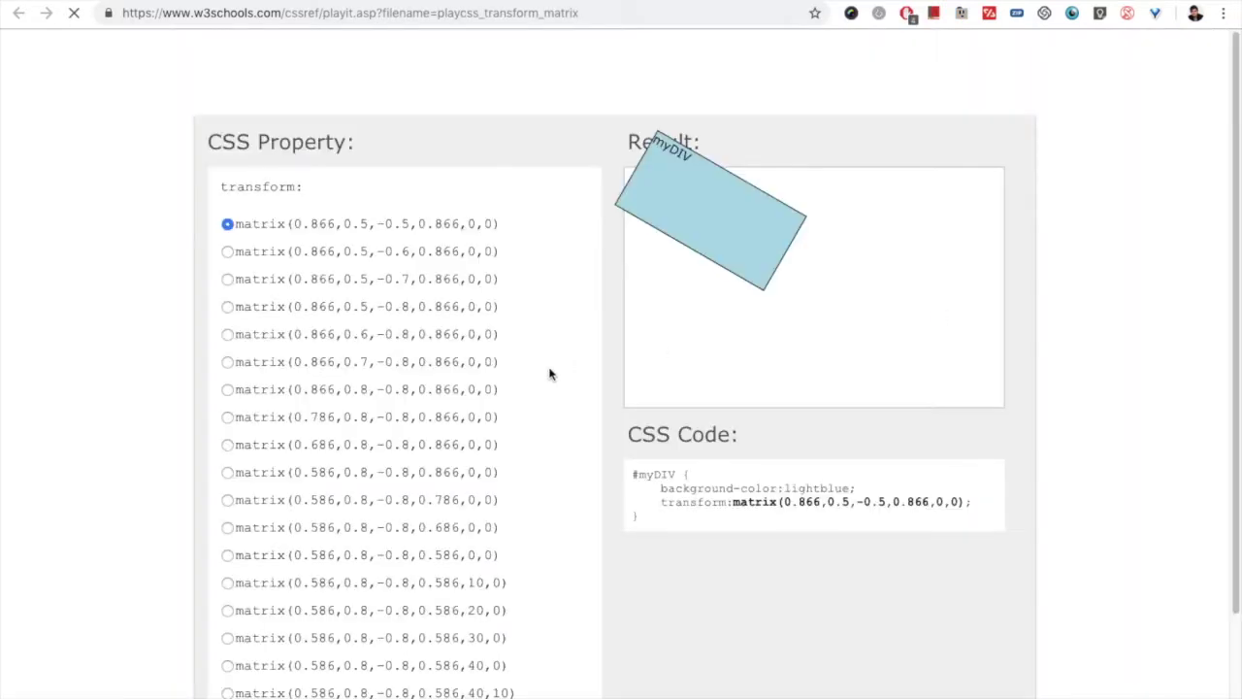
pyautogui.click(228, 335)
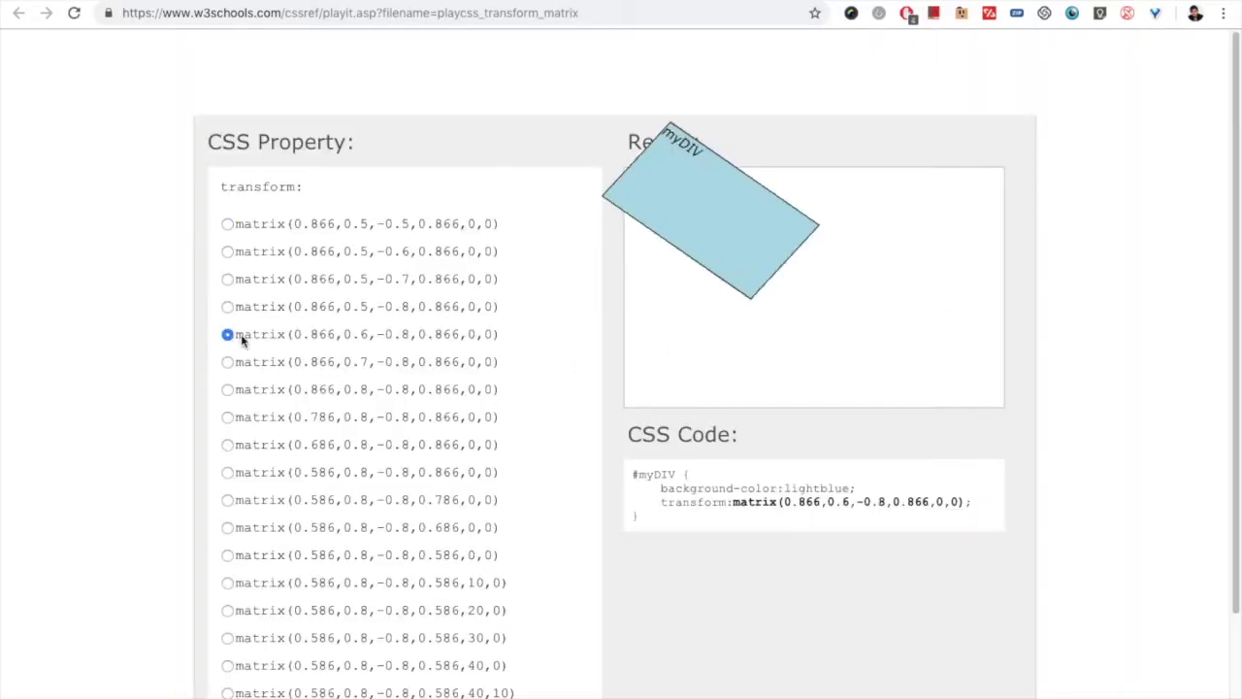
pyautogui.moveTo(502, 342); pyautogui.dragTo(250, 338)
pyautogui.hotkey('ctrl', 'c')
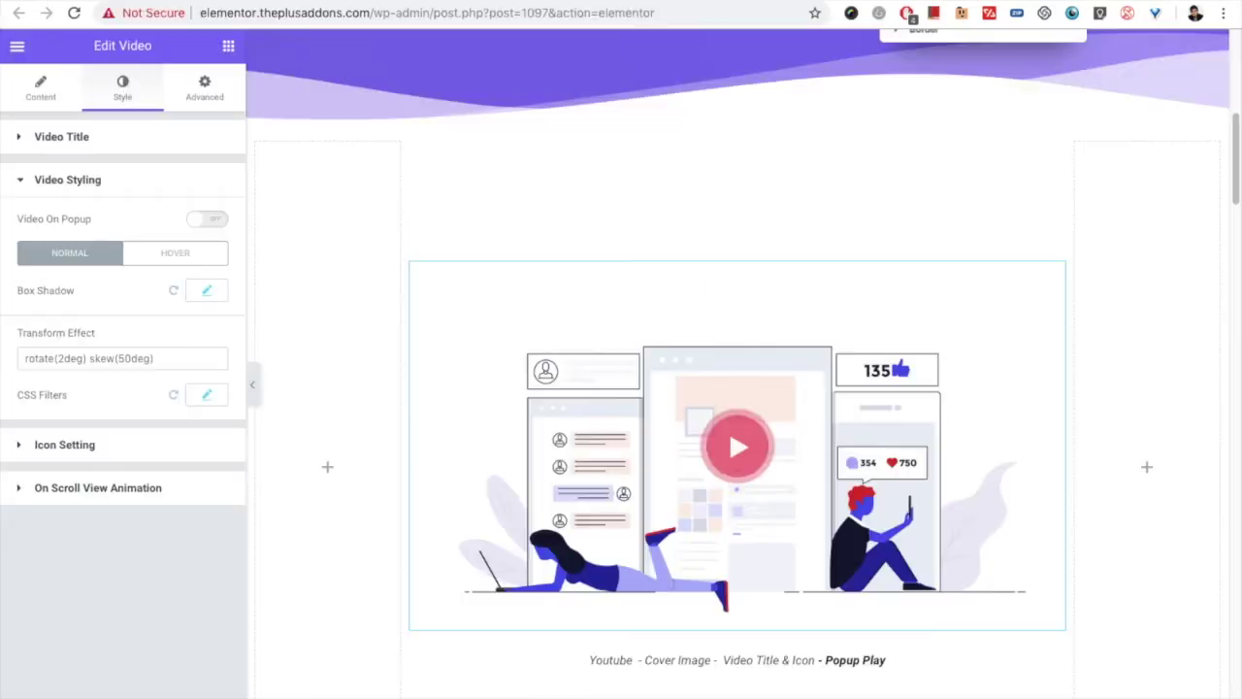
pyautogui.click(434, 2)
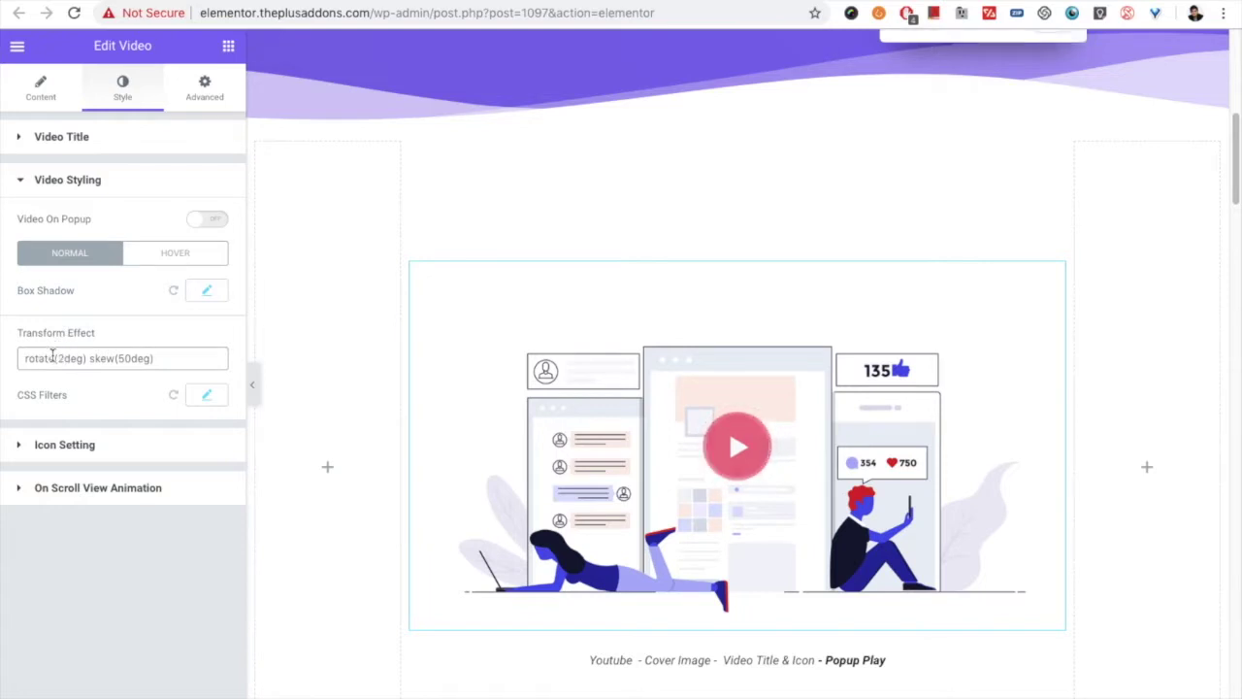
# - Try a matrix Transform Effect on the video, then clear it and show the CSS Filters controls
pyautogui.hotkey('ctrl', 'v')
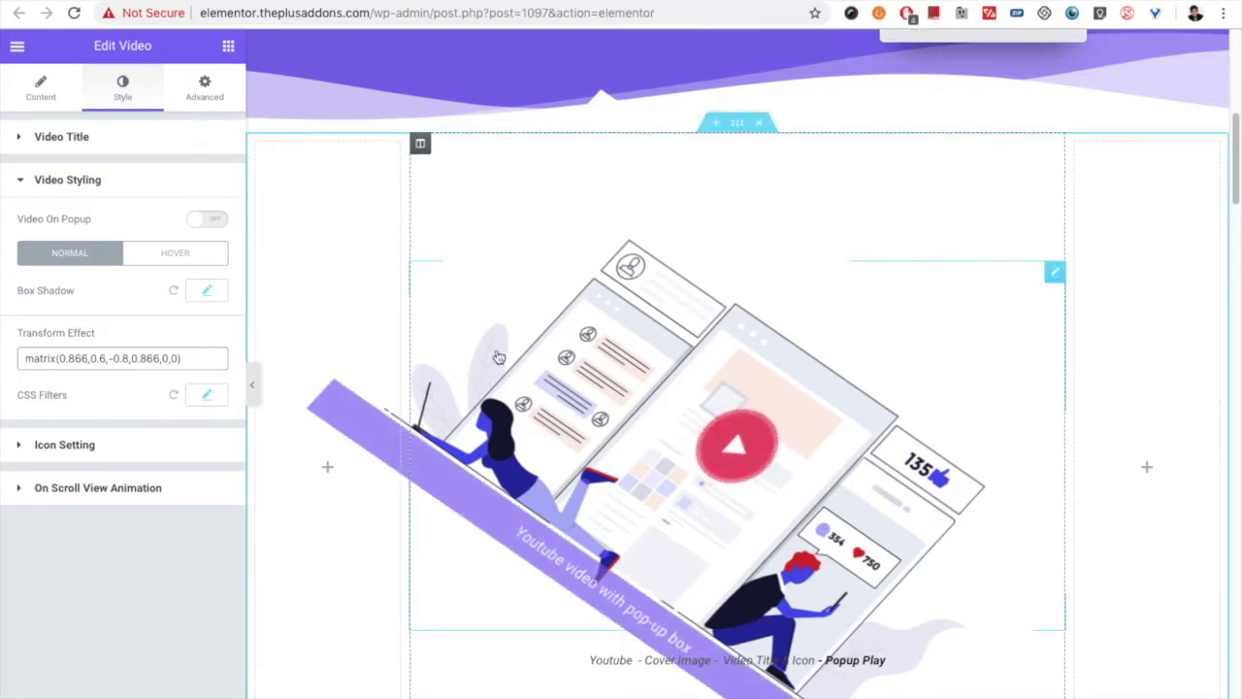
pyautogui.tripleClick(87, 358)
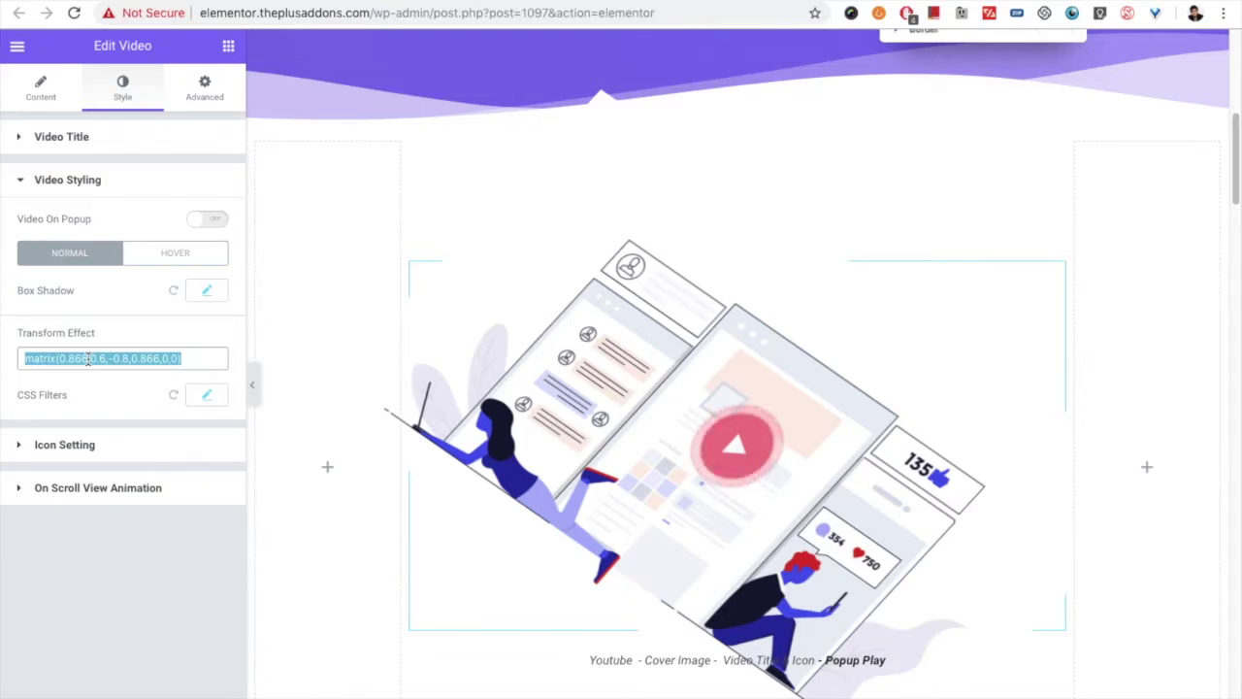
pyautogui.write('rotate(2deg) skew(50deg)')
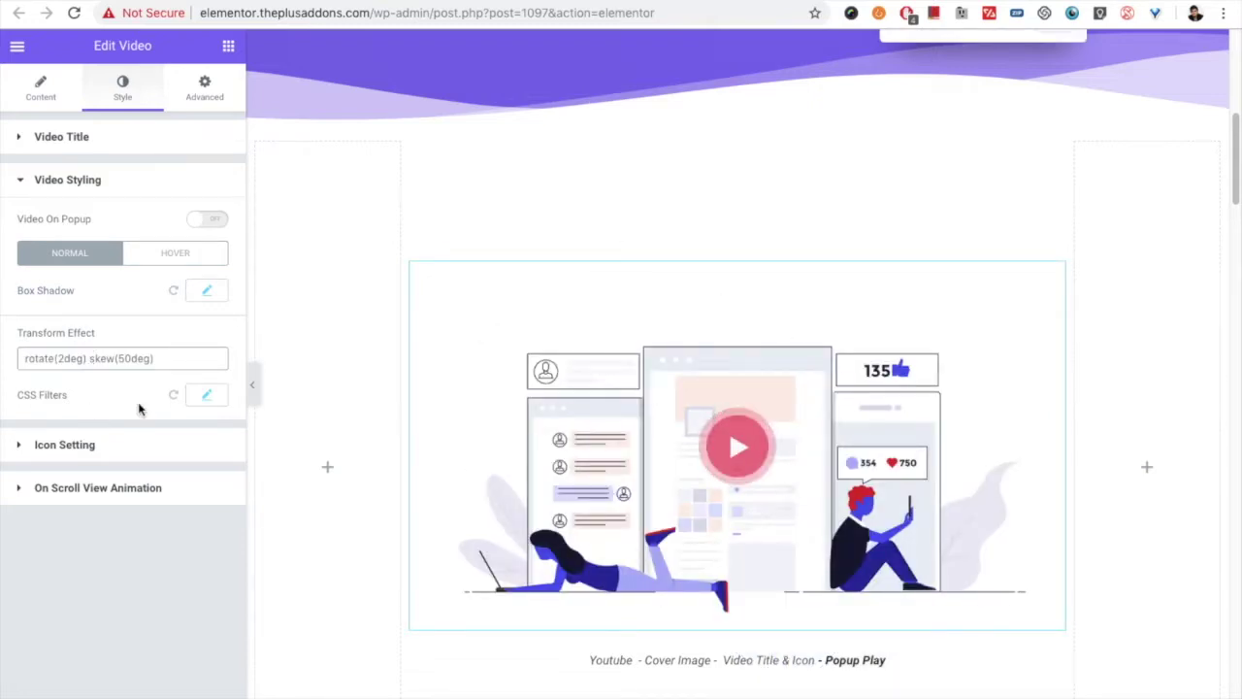
pyautogui.click(206, 399)
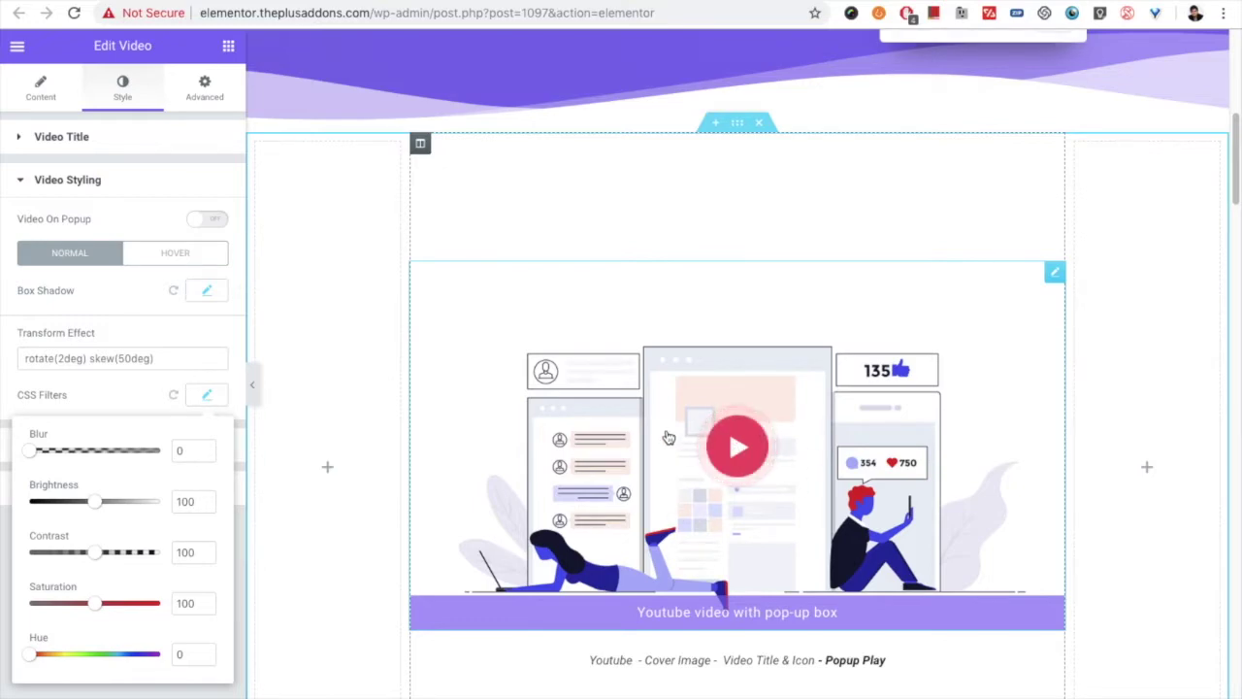
# - Undo the accidental move so the self-hosted video sits back above its caption
pyautogui.scroll(-15, 668, 486)
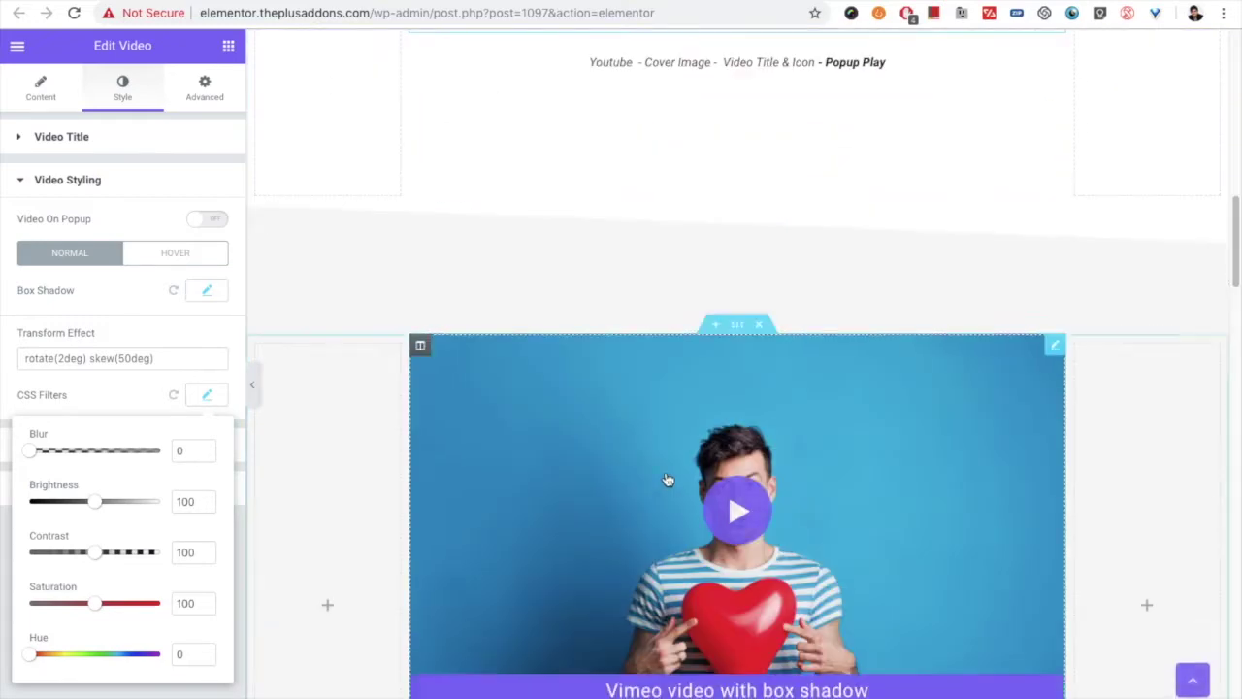
pyautogui.scroll(-4, 686, 452)
pyautogui.scroll(2, 737, 437)
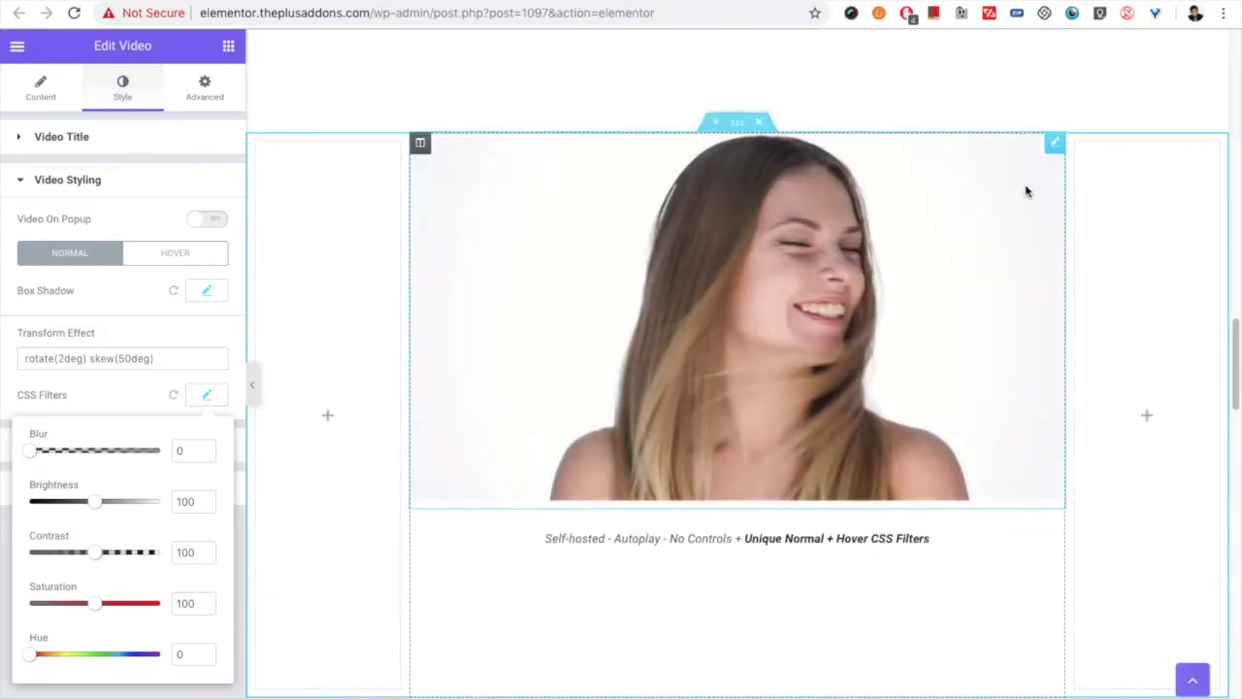
pyautogui.click(1054, 145)
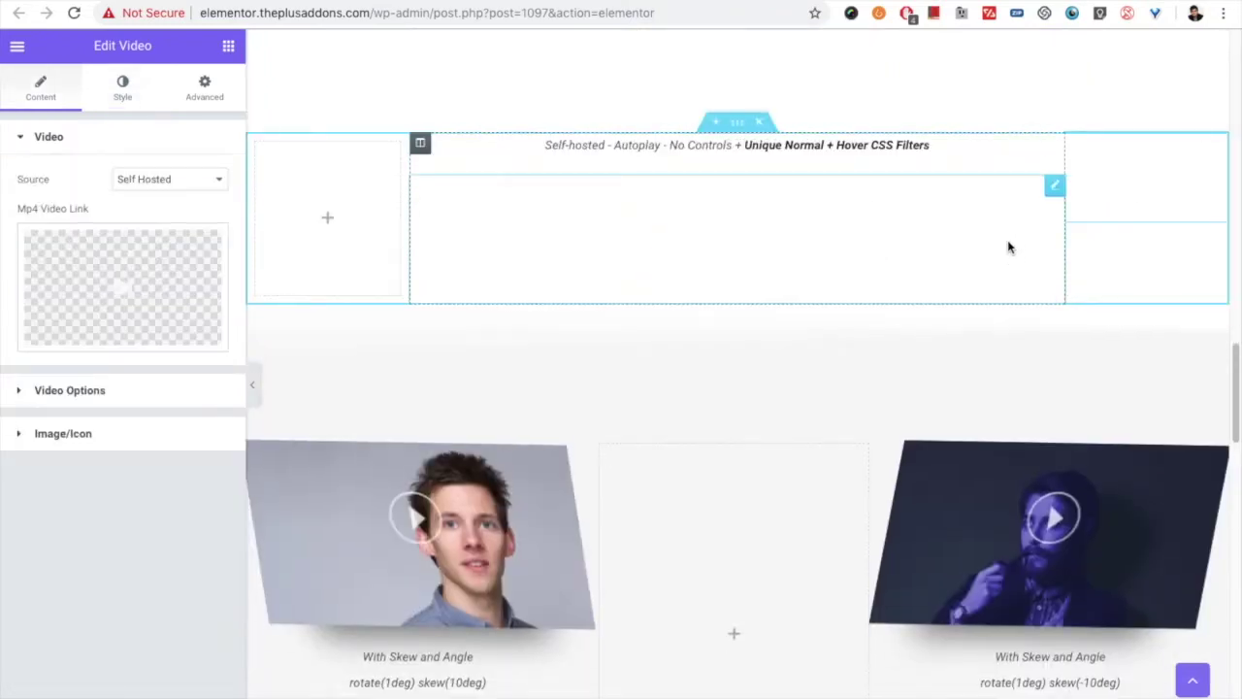
pyautogui.hotkey('ctrl', 'z')
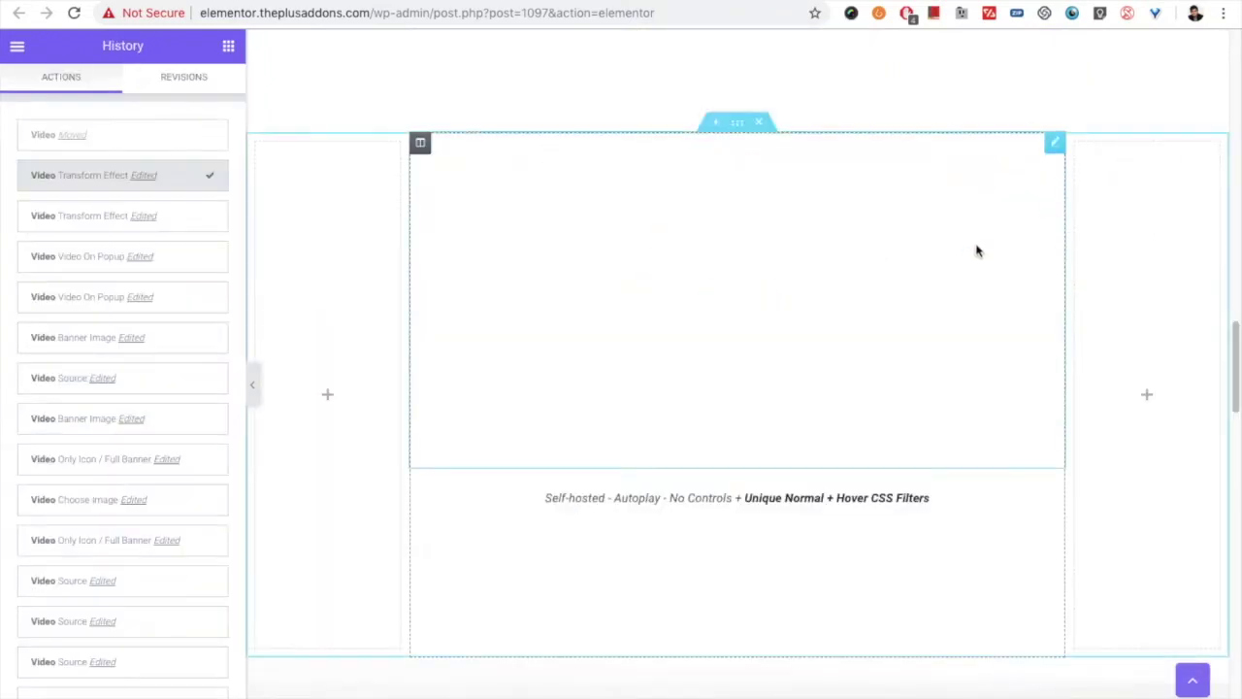
# - In the video's Style tab, raise the normal-state CSS Filters blur to about 7.3
pyautogui.click(1054, 145)
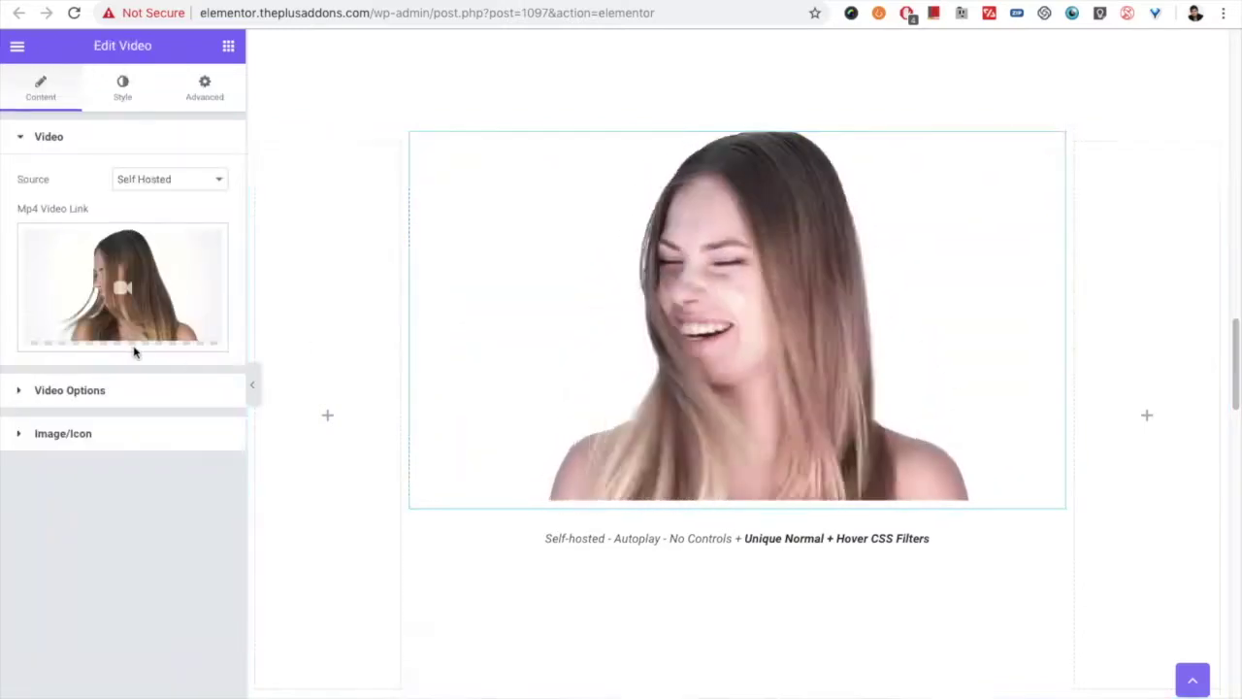
pyautogui.click(129, 95)
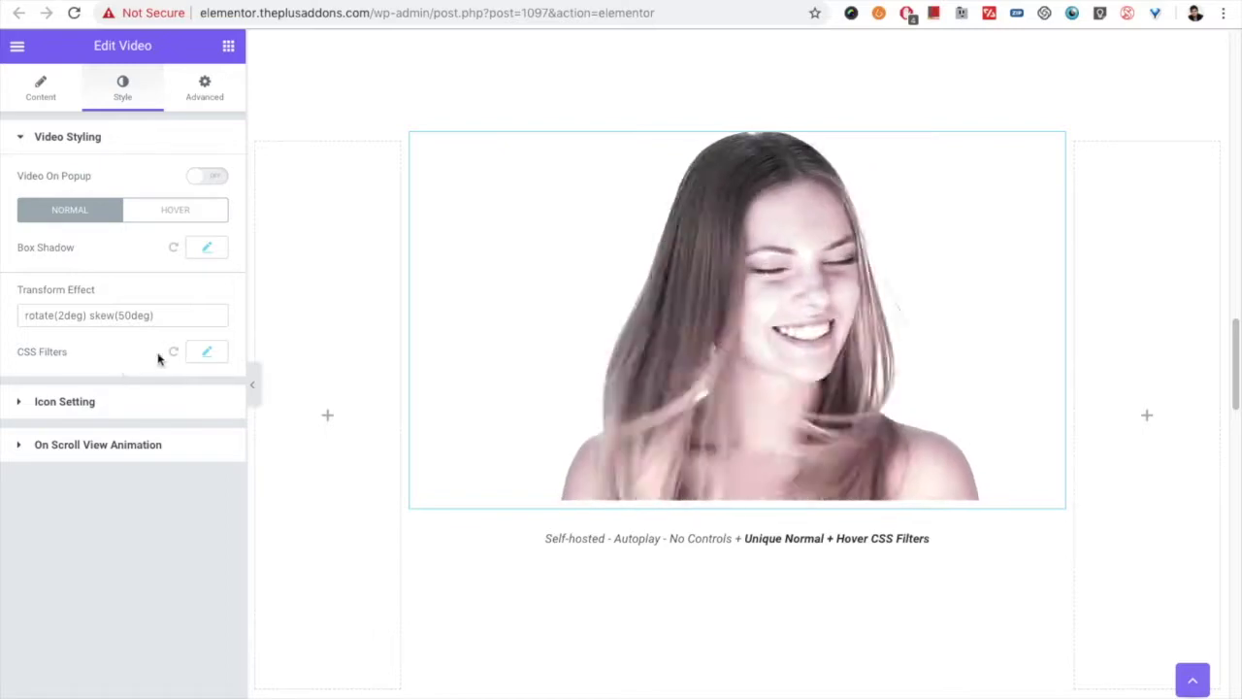
pyautogui.click(211, 347)
pyautogui.moveTo(39, 407); pyautogui.dragTo(130, 411)
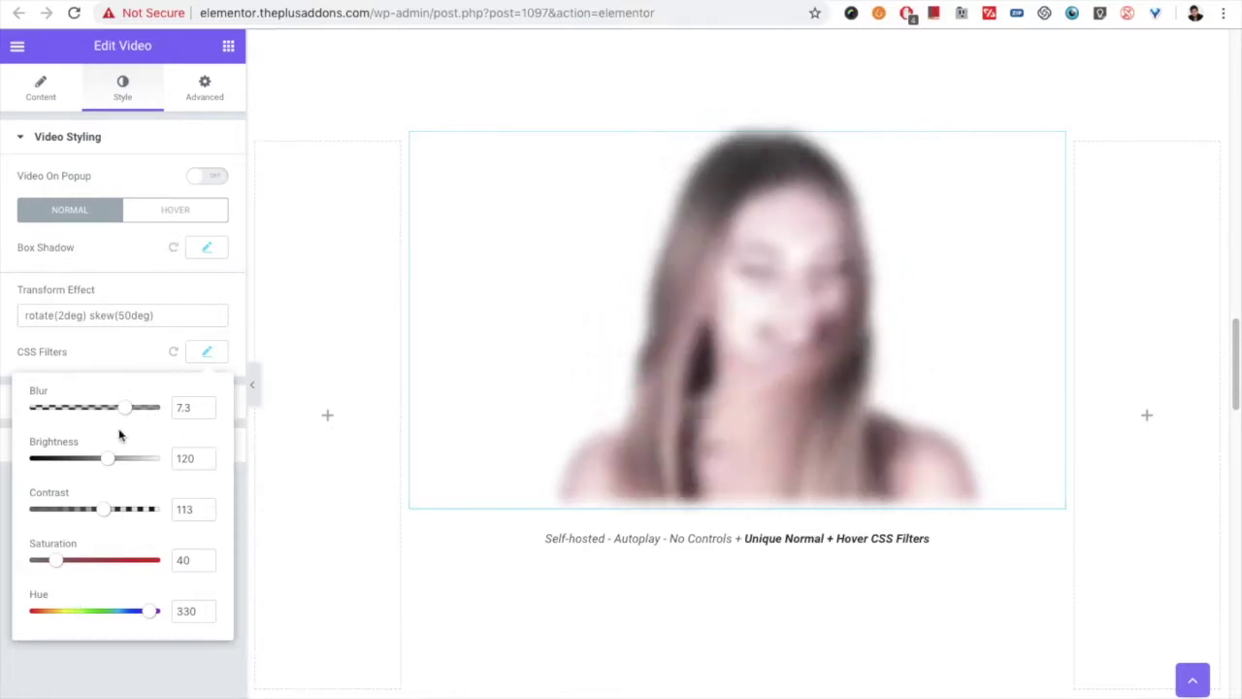
# - Set the self-hosted video's normal-state Blur to 1 and its hover-state Blur to 7.5
pyautogui.moveTo(125, 409); pyautogui.dragTo(34, 408)
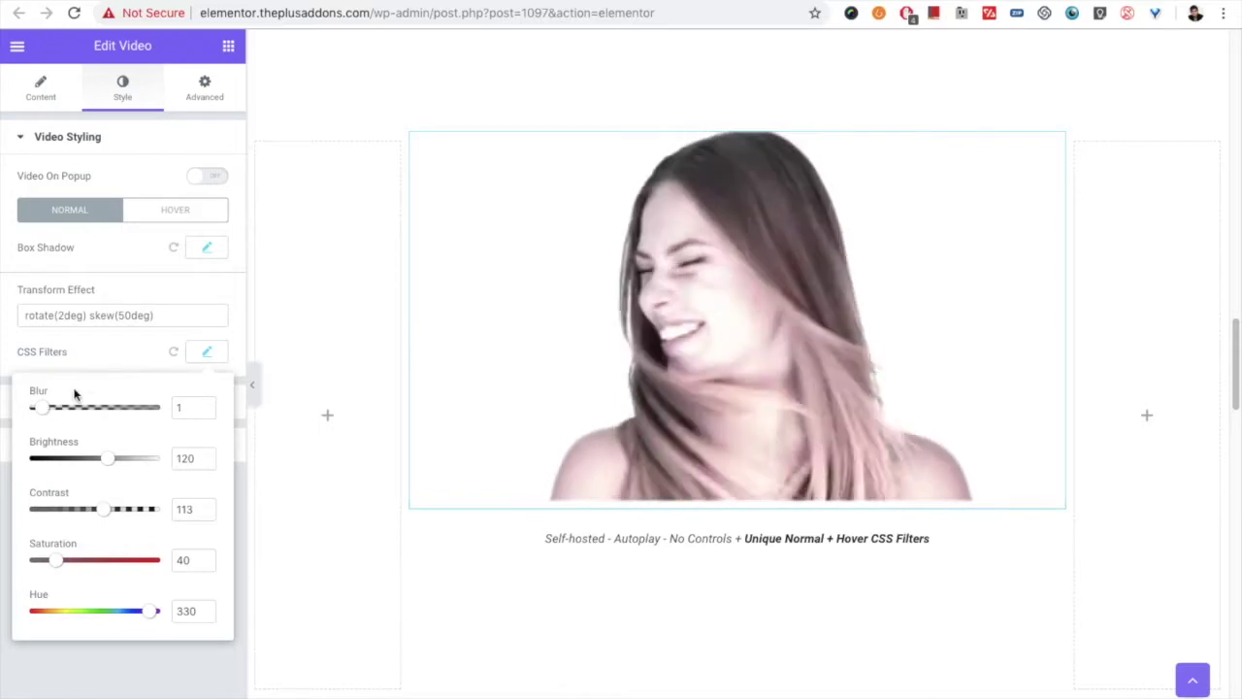
pyautogui.click(208, 356)
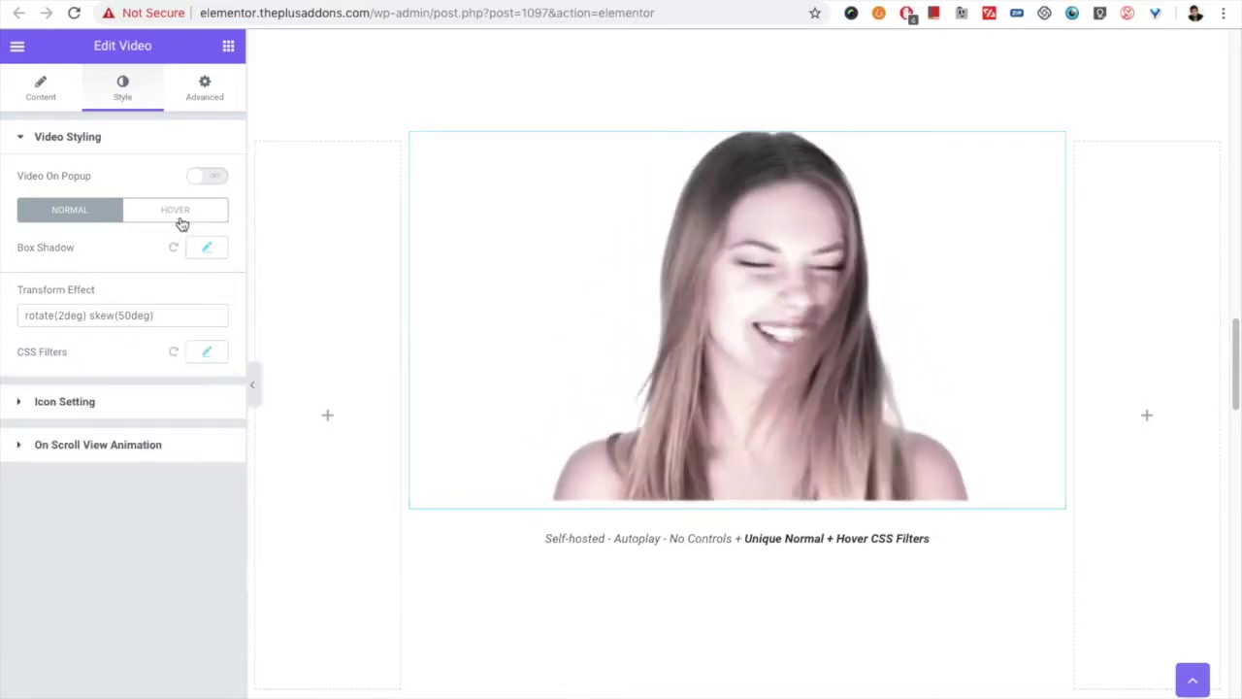
pyautogui.click(176, 214)
pyautogui.click(206, 340)
pyautogui.moveTo(50, 394); pyautogui.dragTo(130, 396)
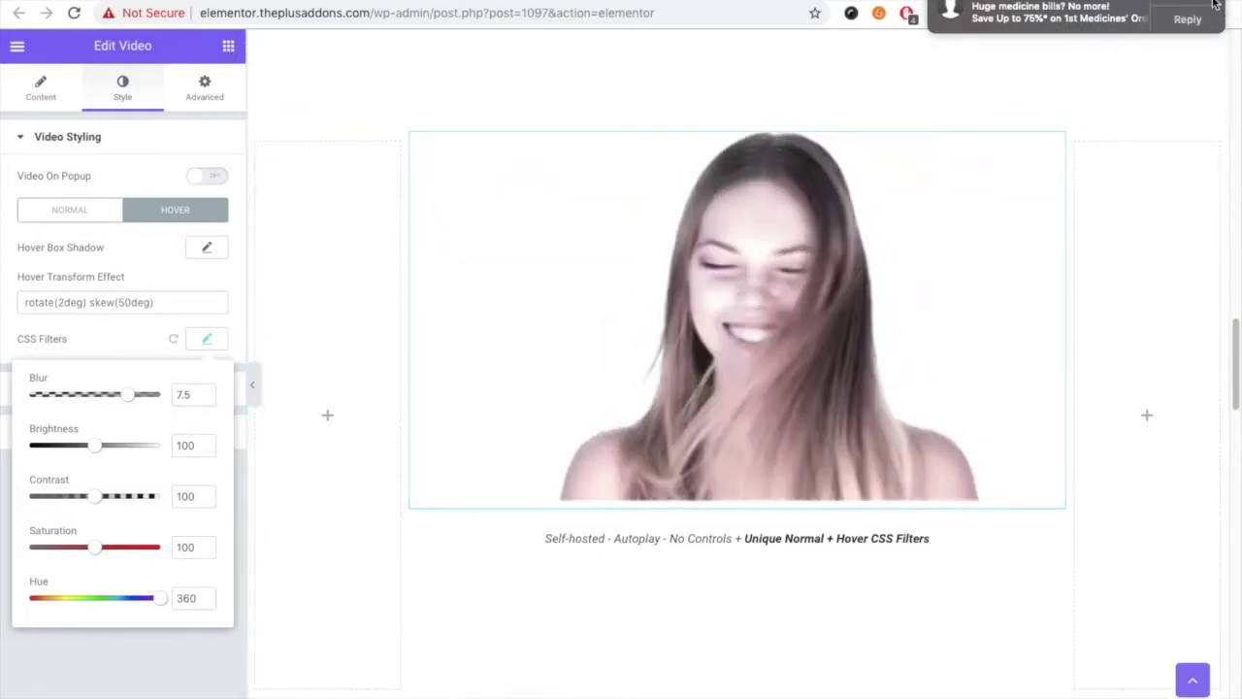
pyautogui.moveTo(1196, 5)
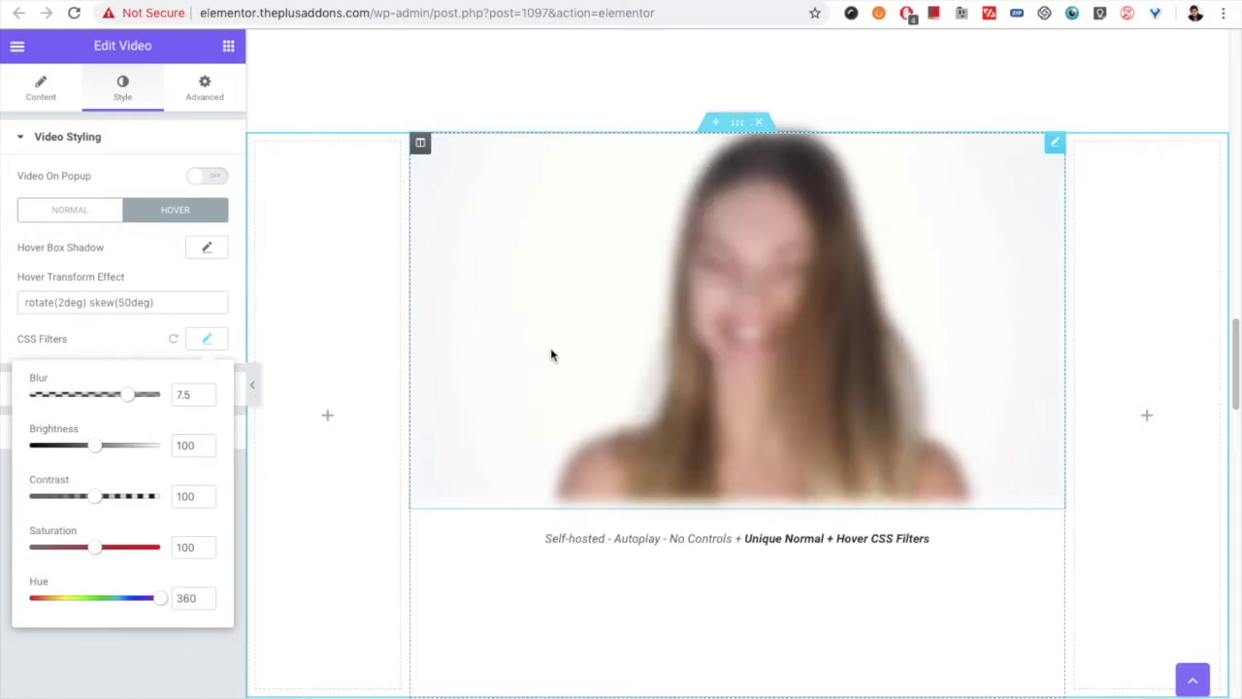
pyautogui.click(207, 338)
pyautogui.click(97, 391)
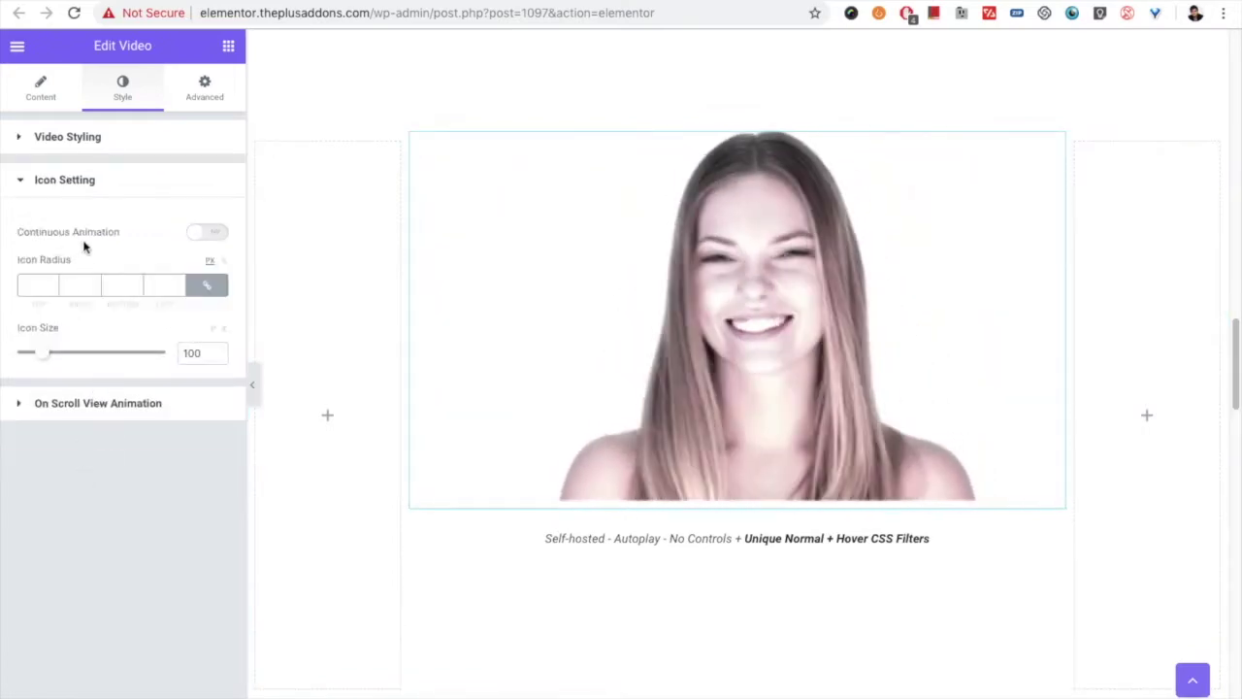
# - Open the YouTube popup video widget's Style > Icon Setting options
pyautogui.scroll(5, 573, 297)
pyautogui.scroll(-5, 572, 298)
pyautogui.scroll(3, 582, 291)
pyautogui.scroll(-3, 1137, 232)
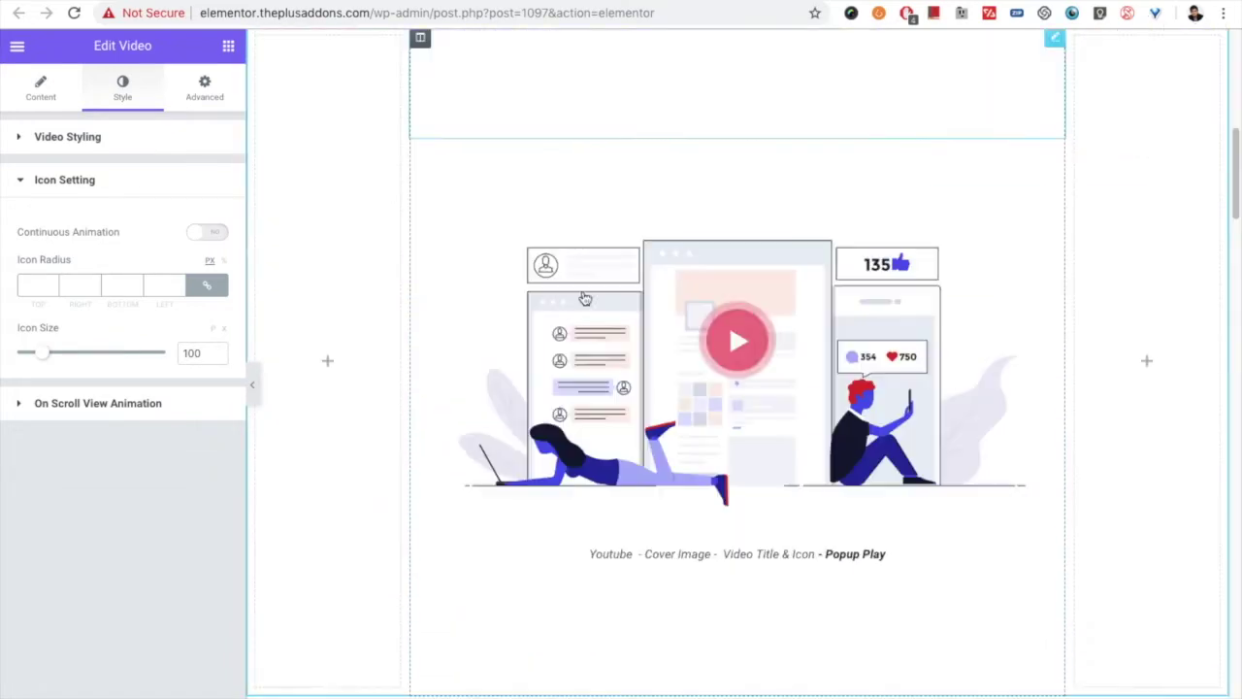
pyautogui.click(1052, 166)
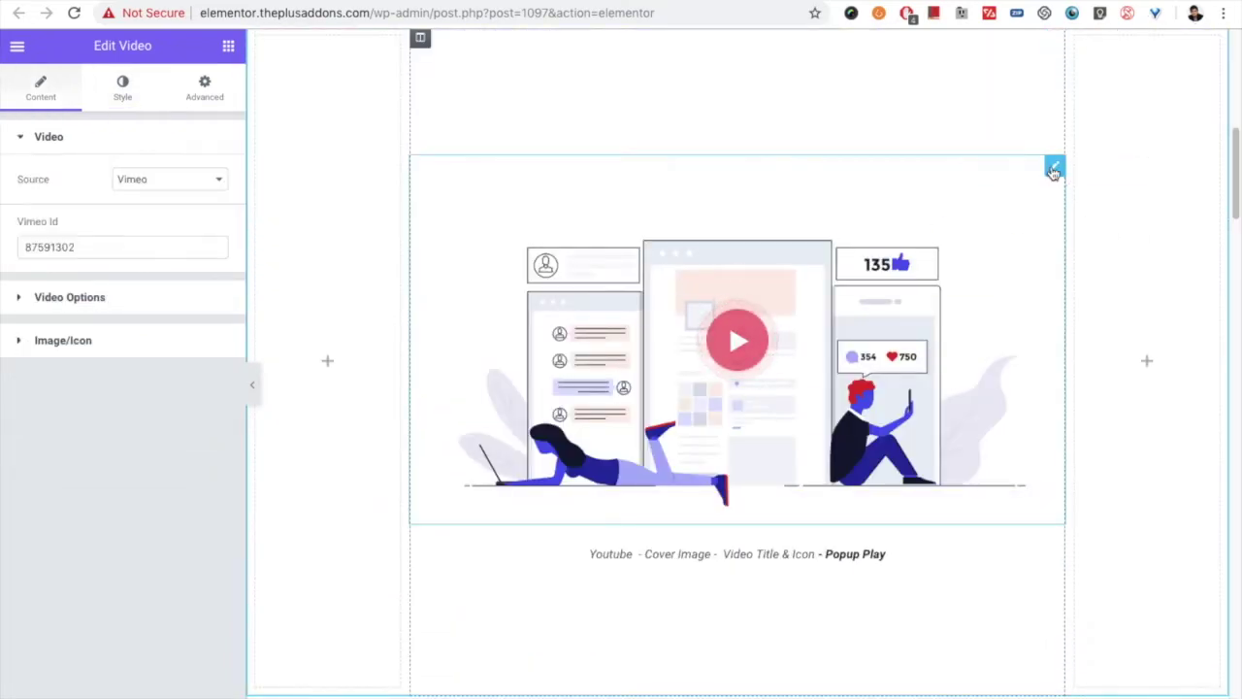
pyautogui.click(113, 90)
pyautogui.click(93, 352)
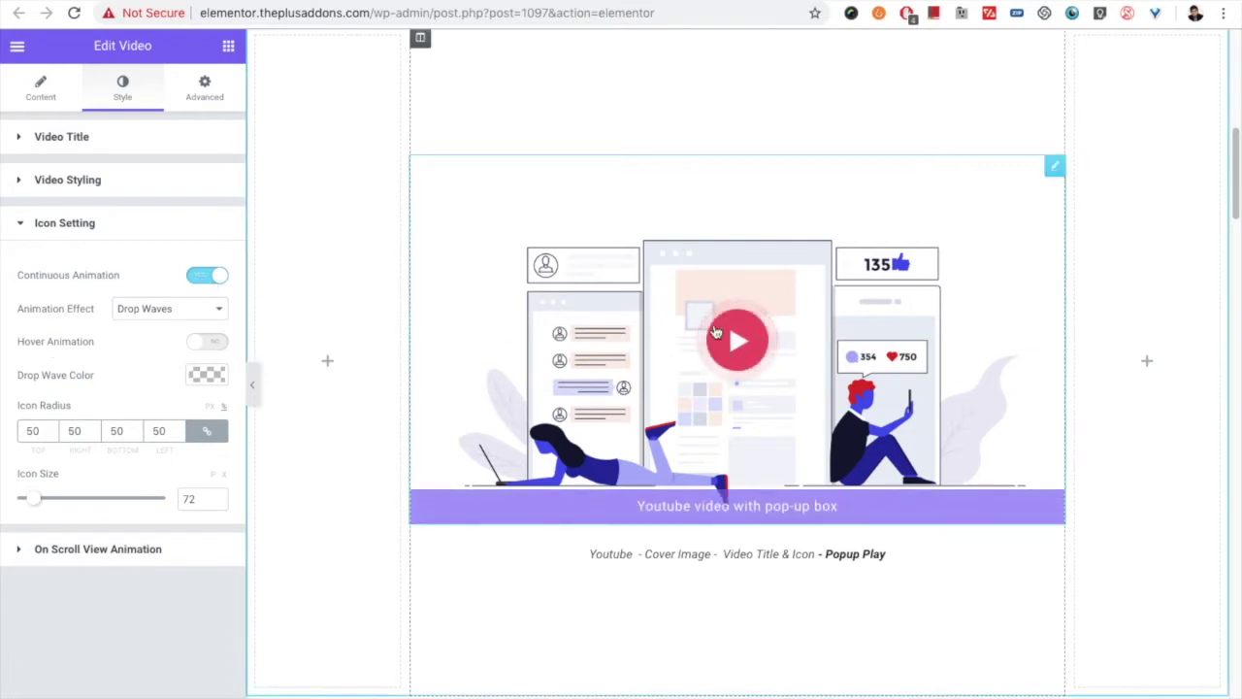
# - Give the play icon a continuous Rotating animation and switch Hover Animation on
pyautogui.click(210, 277)
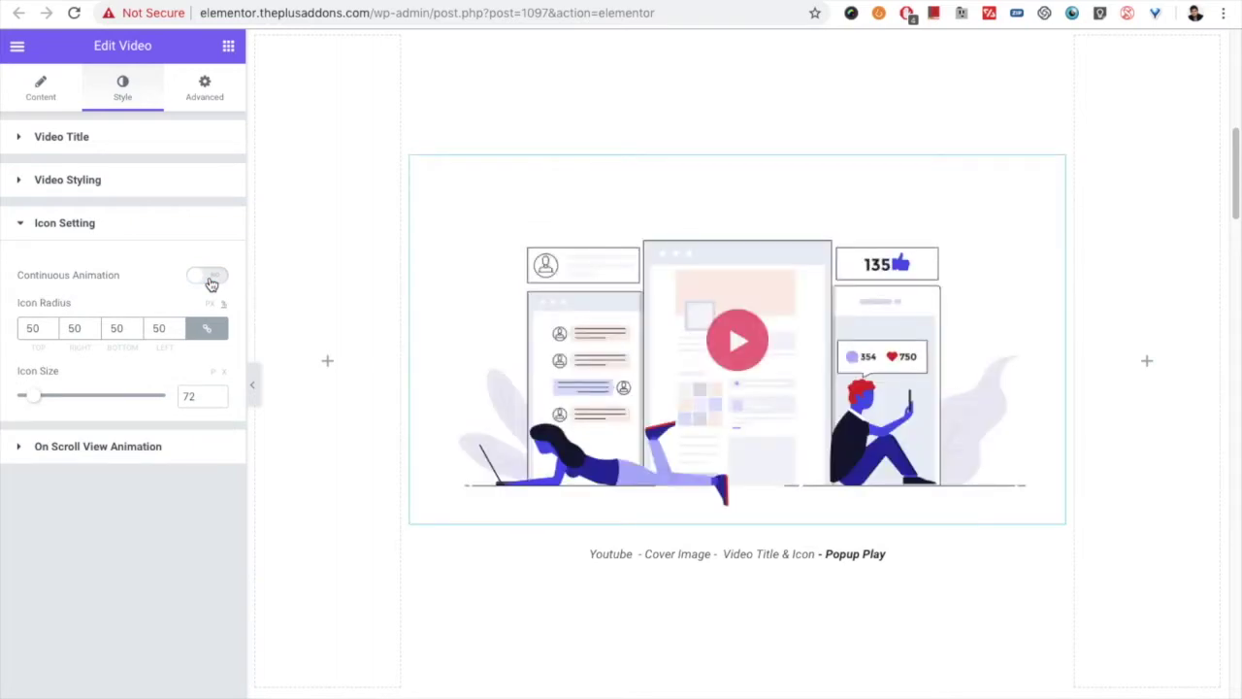
pyautogui.click(210, 277)
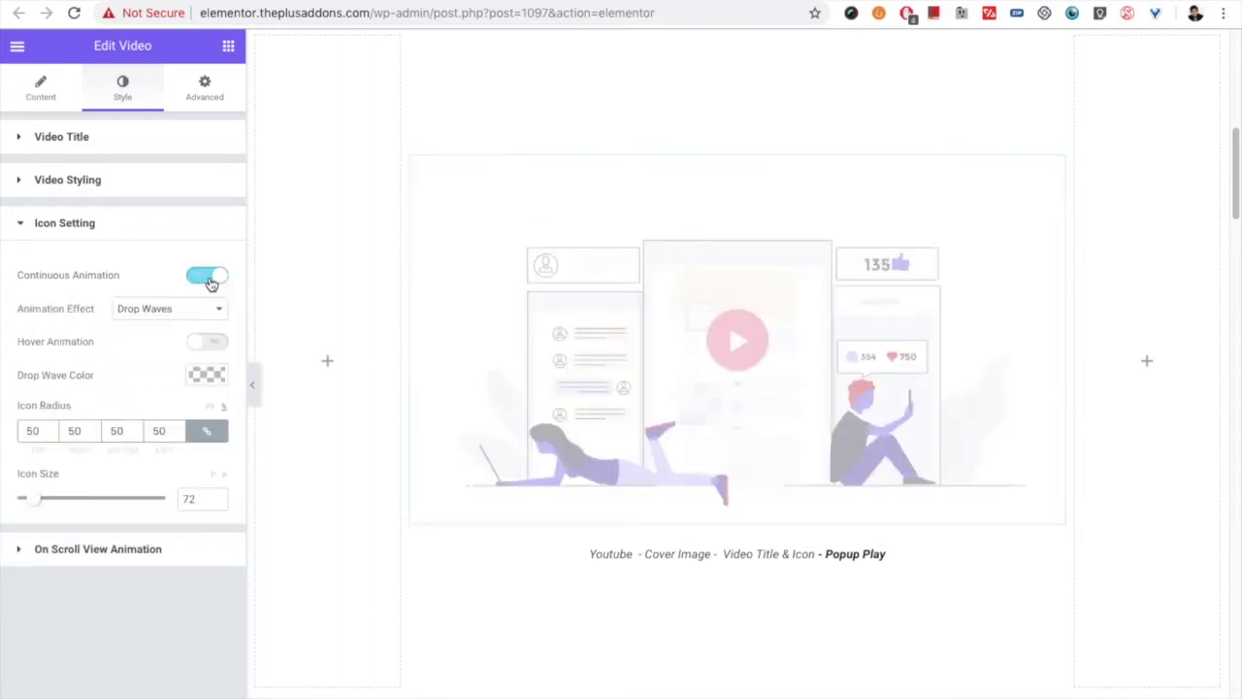
pyautogui.click(126, 309)
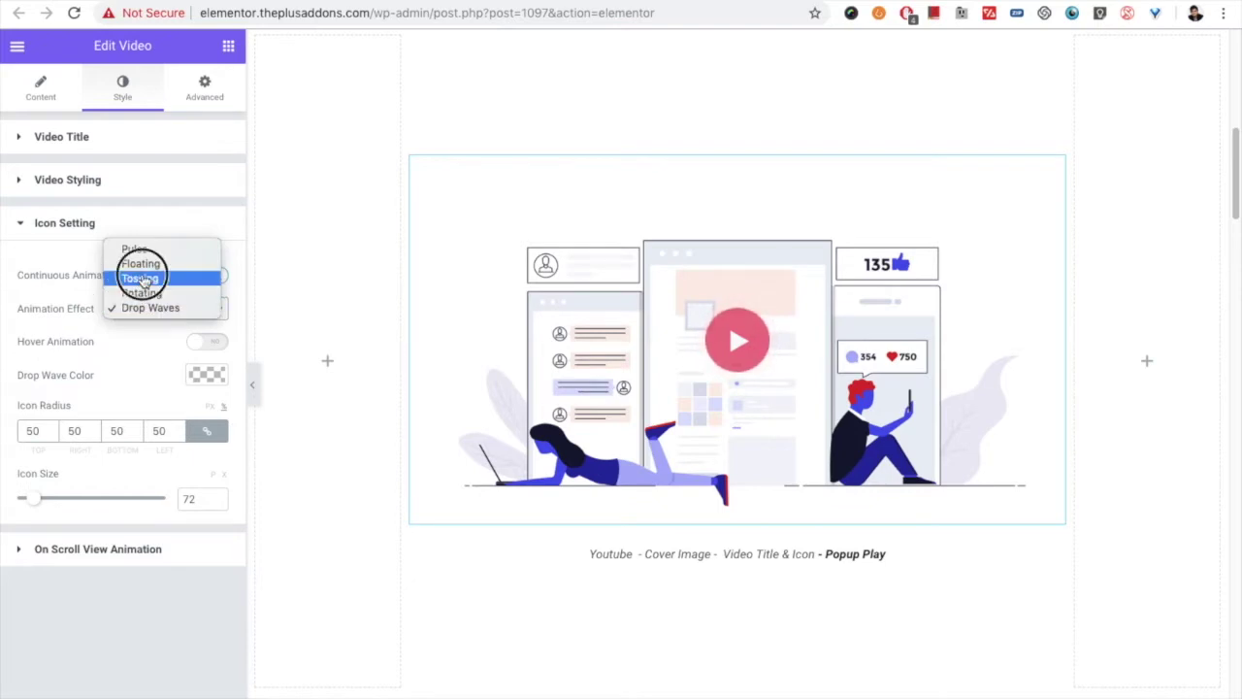
pyautogui.click(140, 278)
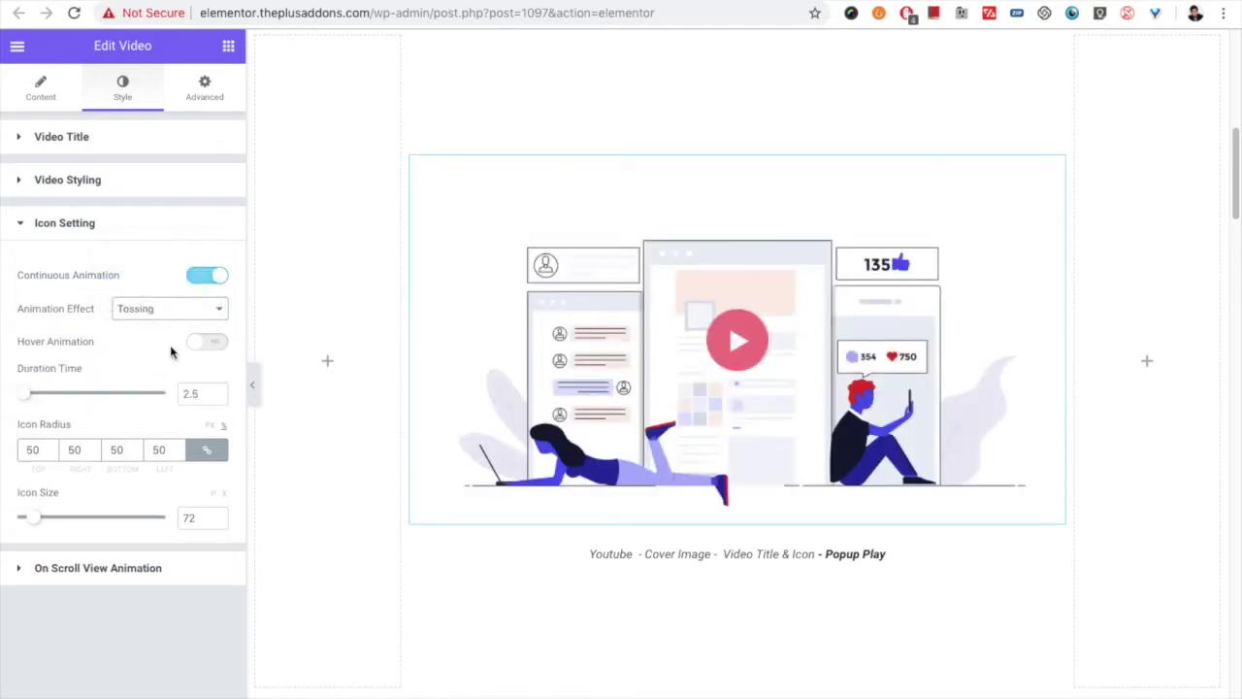
pyautogui.click(150, 316)
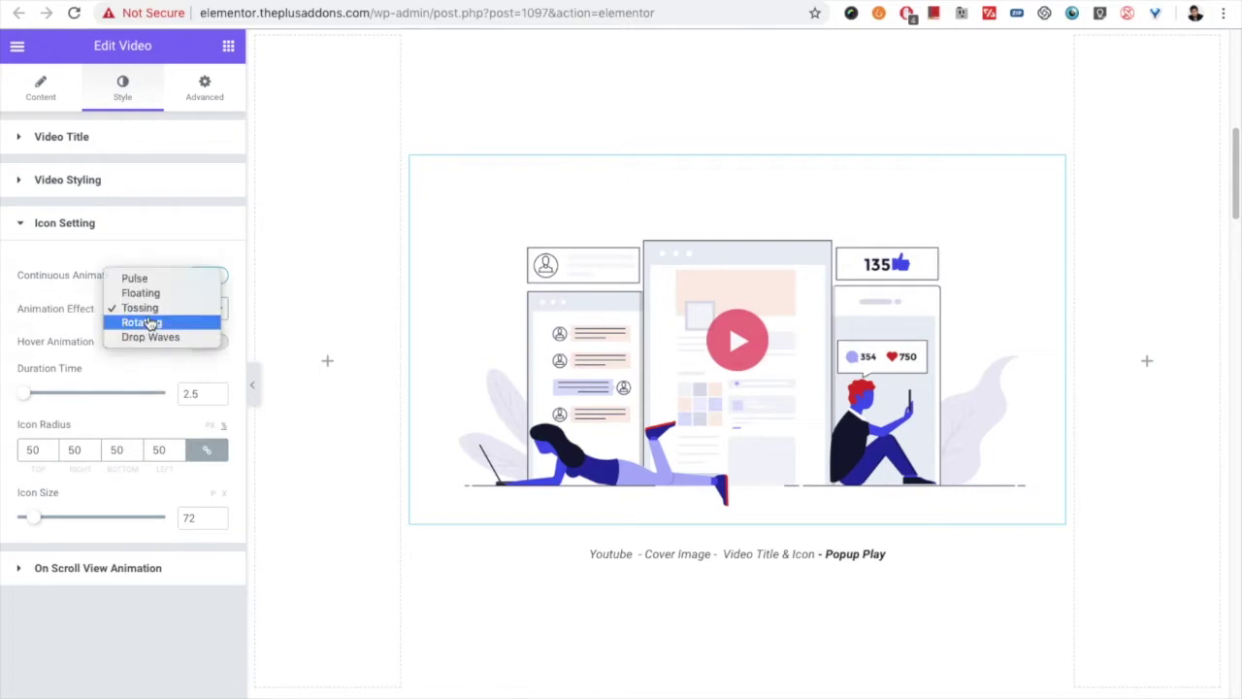
pyautogui.click(145, 322)
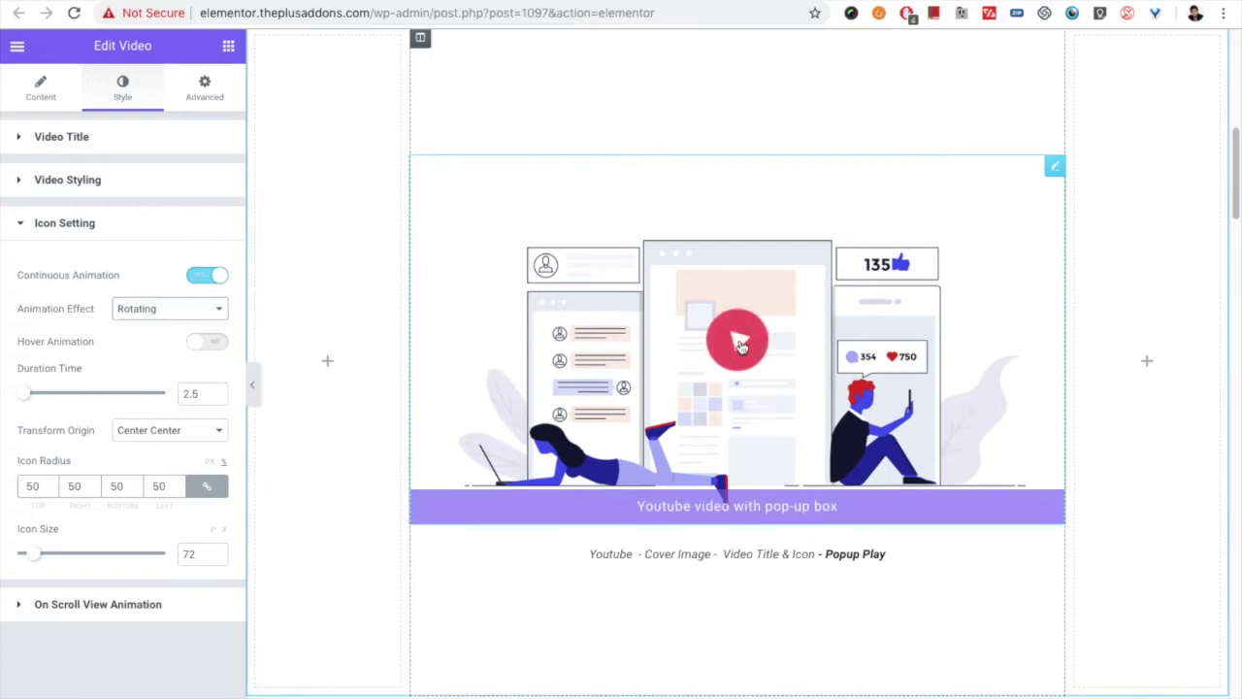
pyautogui.click(198, 348)
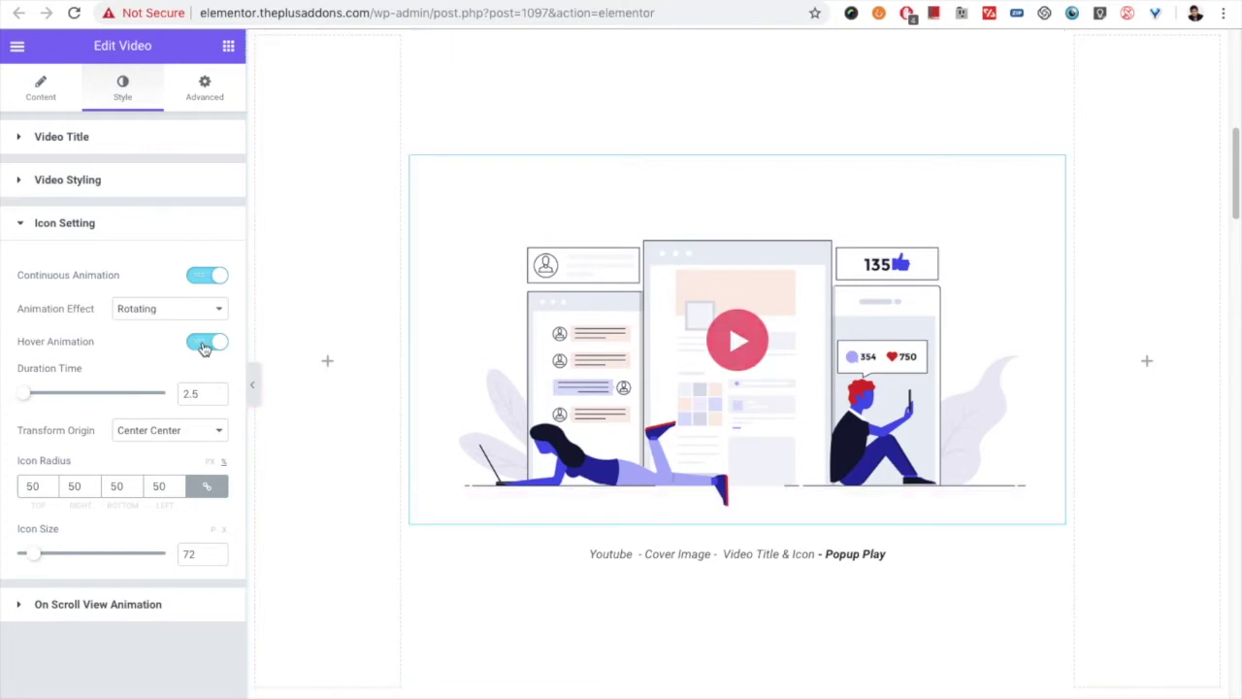
# - Switch the play icon's Hover Animation off, keeping Transform Origin at Center Center
pyautogui.click(209, 343)
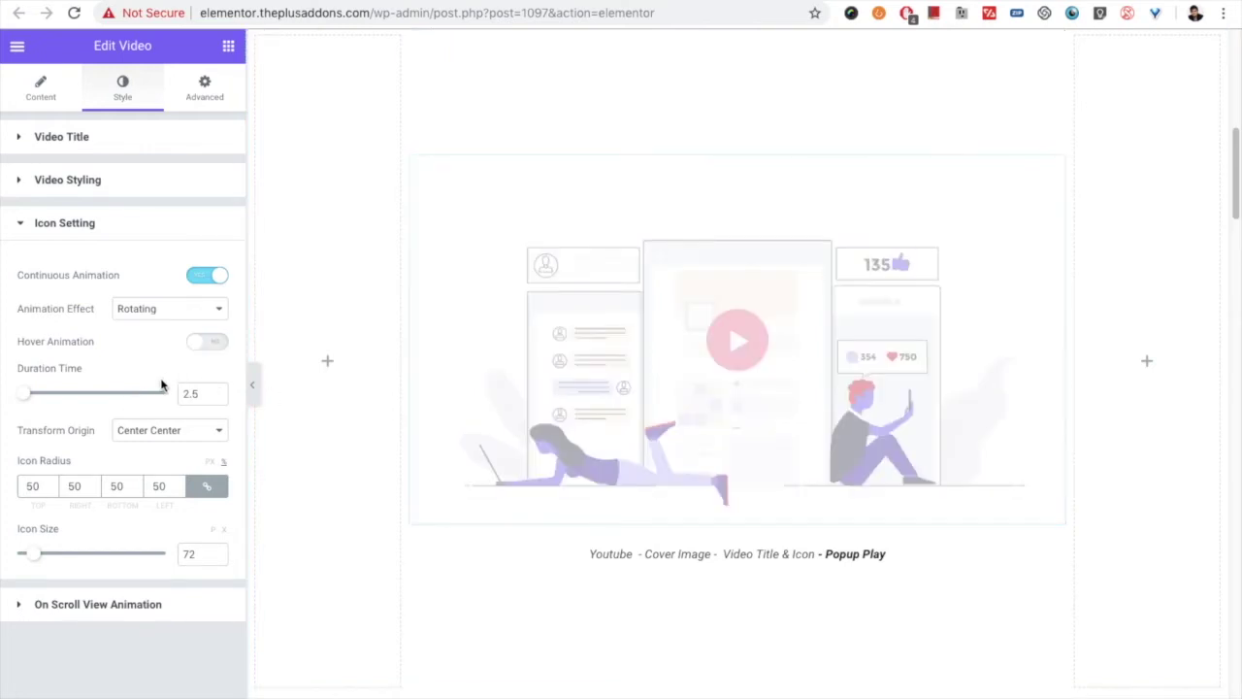
pyautogui.click(149, 434)
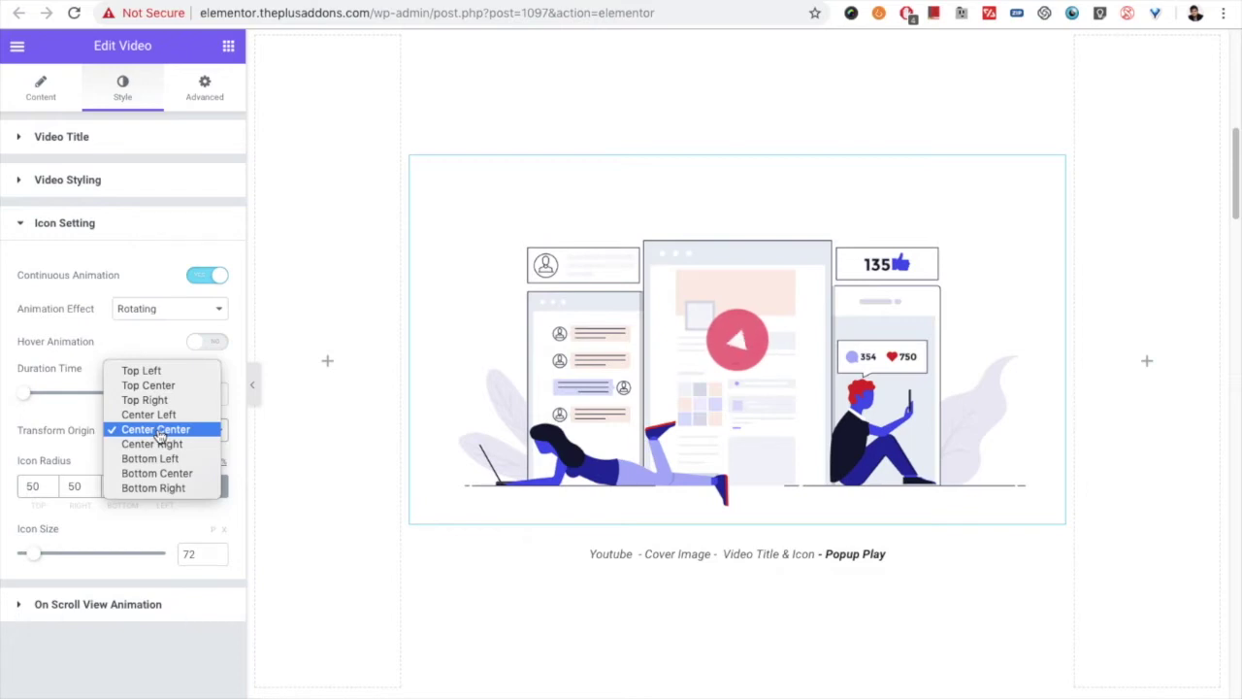
pyautogui.click(158, 439)
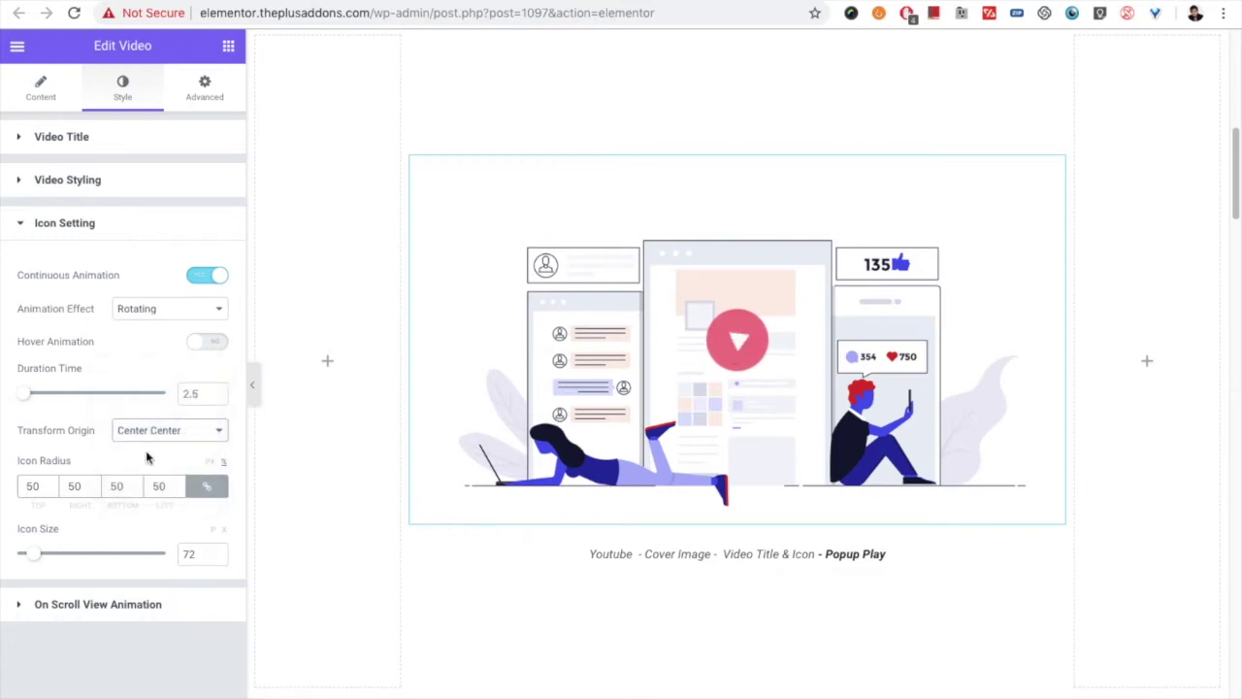
pyautogui.click(172, 431)
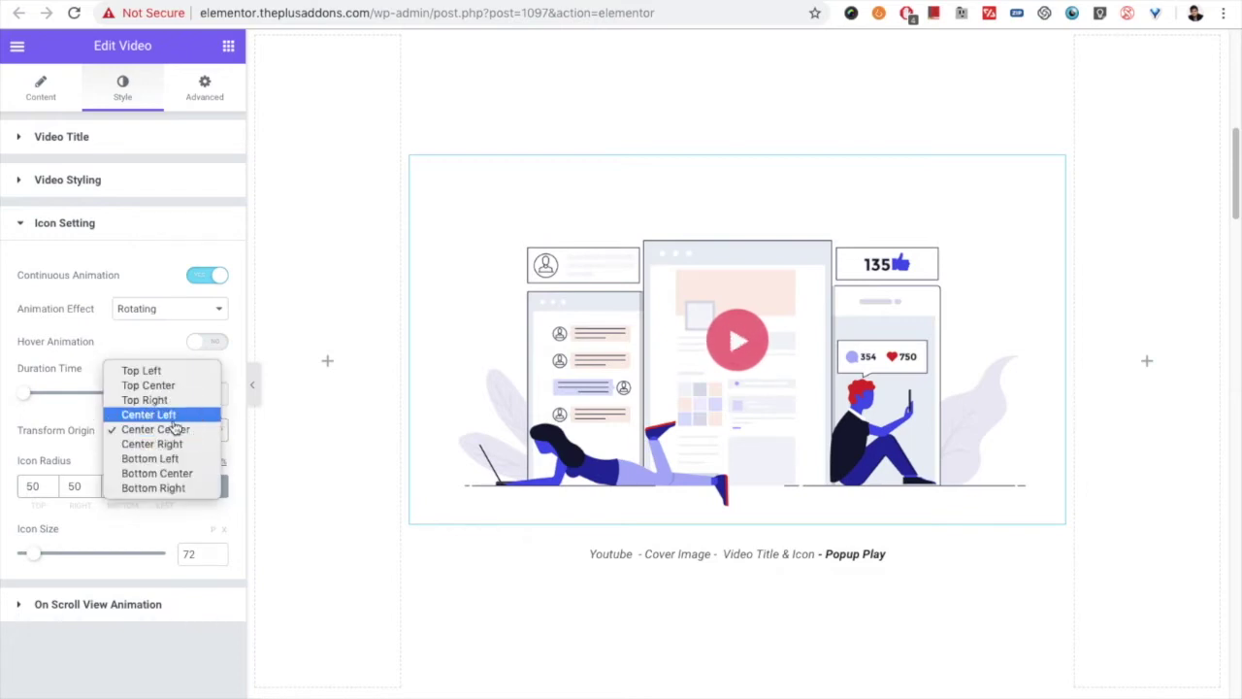
pyautogui.click(61, 443)
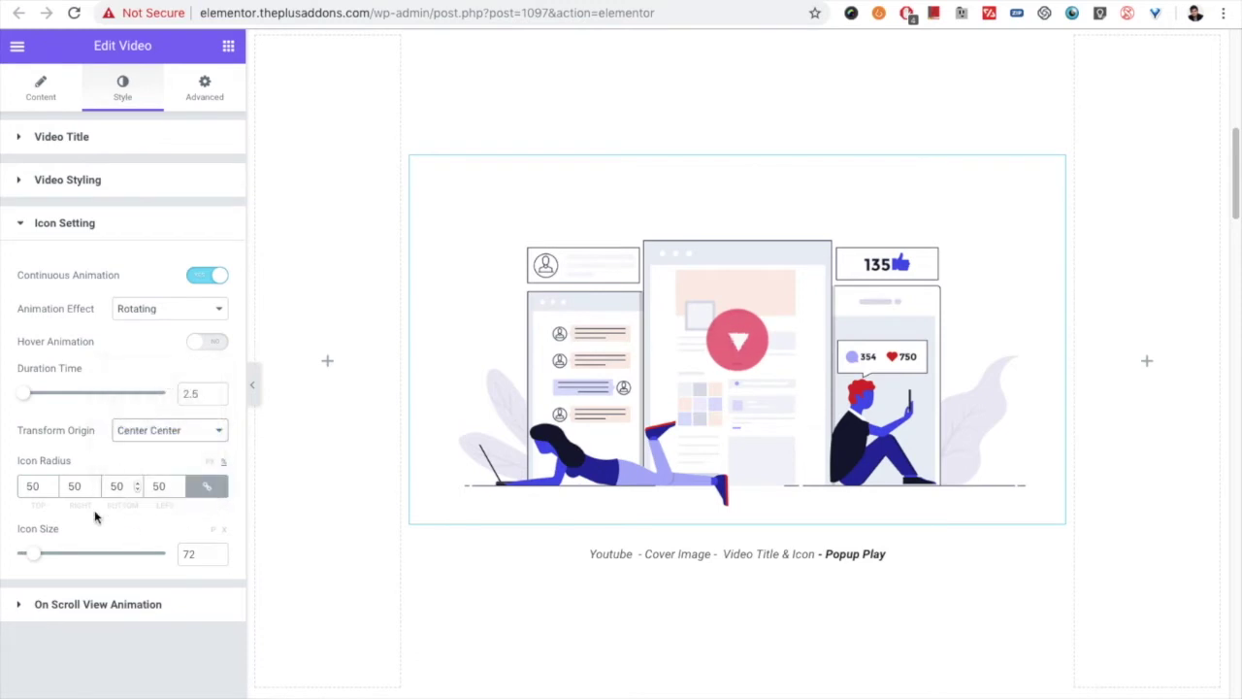
pyautogui.click(32, 485)
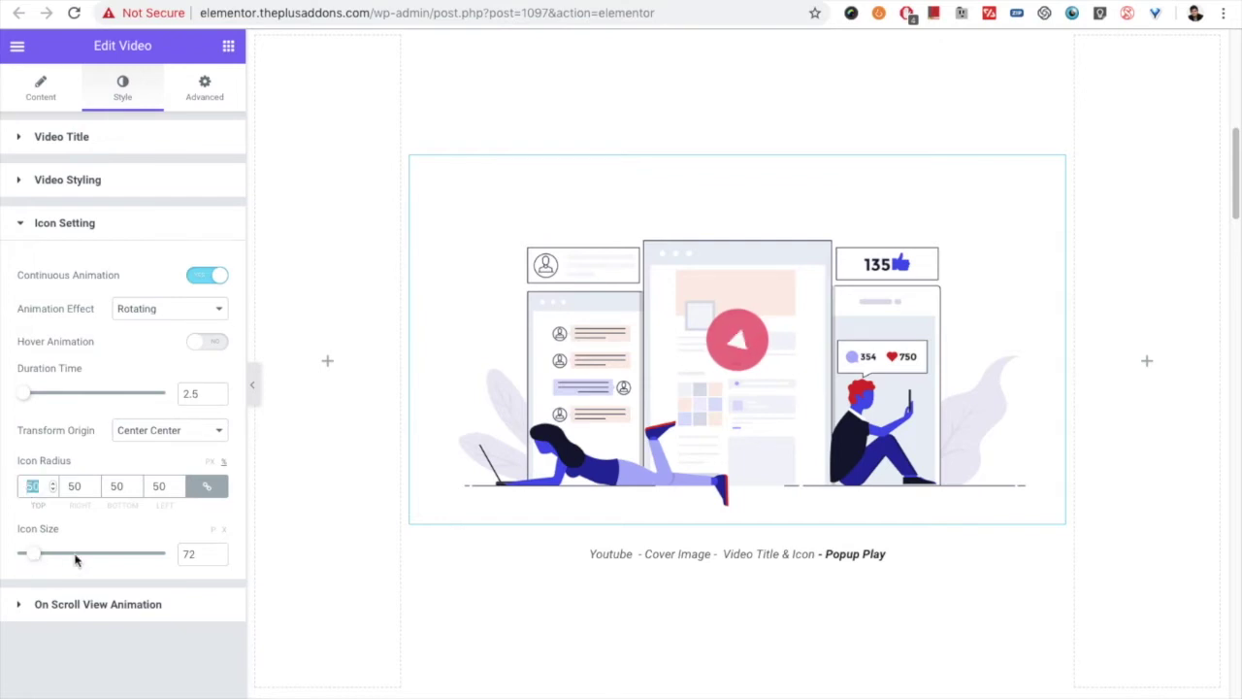
pyautogui.click(96, 610)
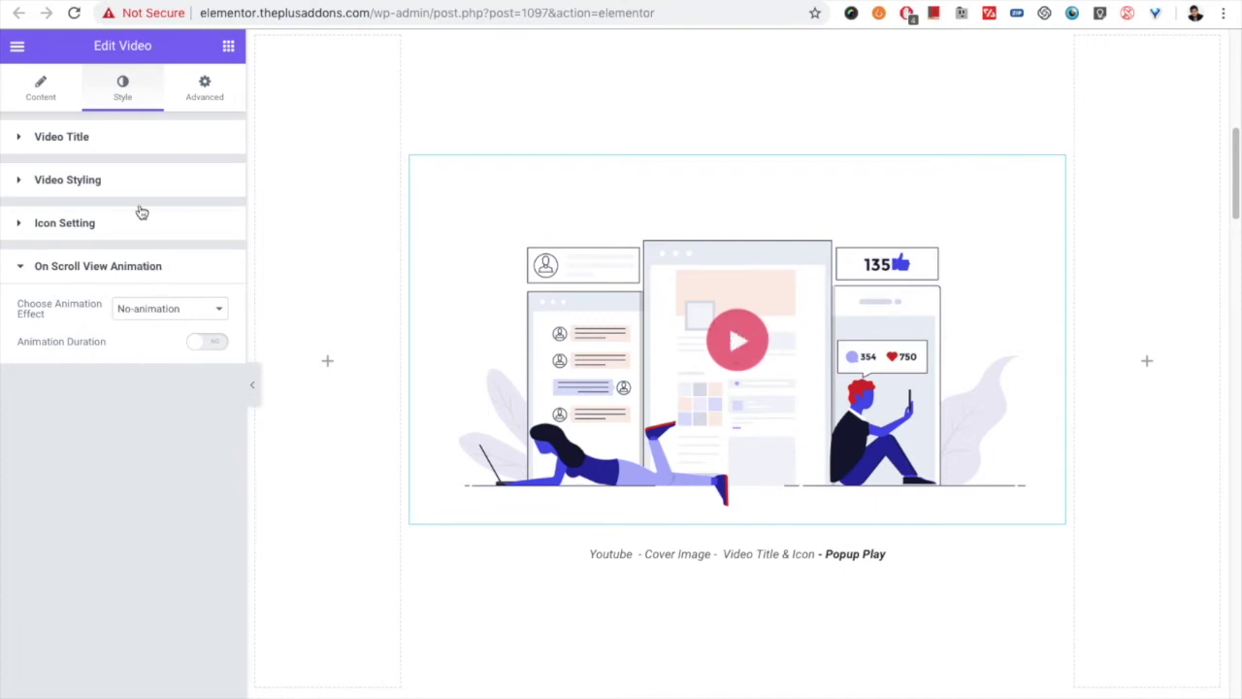
# - Show the Edit Video panel's Advanced tab with its Plus Extras options
pyautogui.click(205, 93)
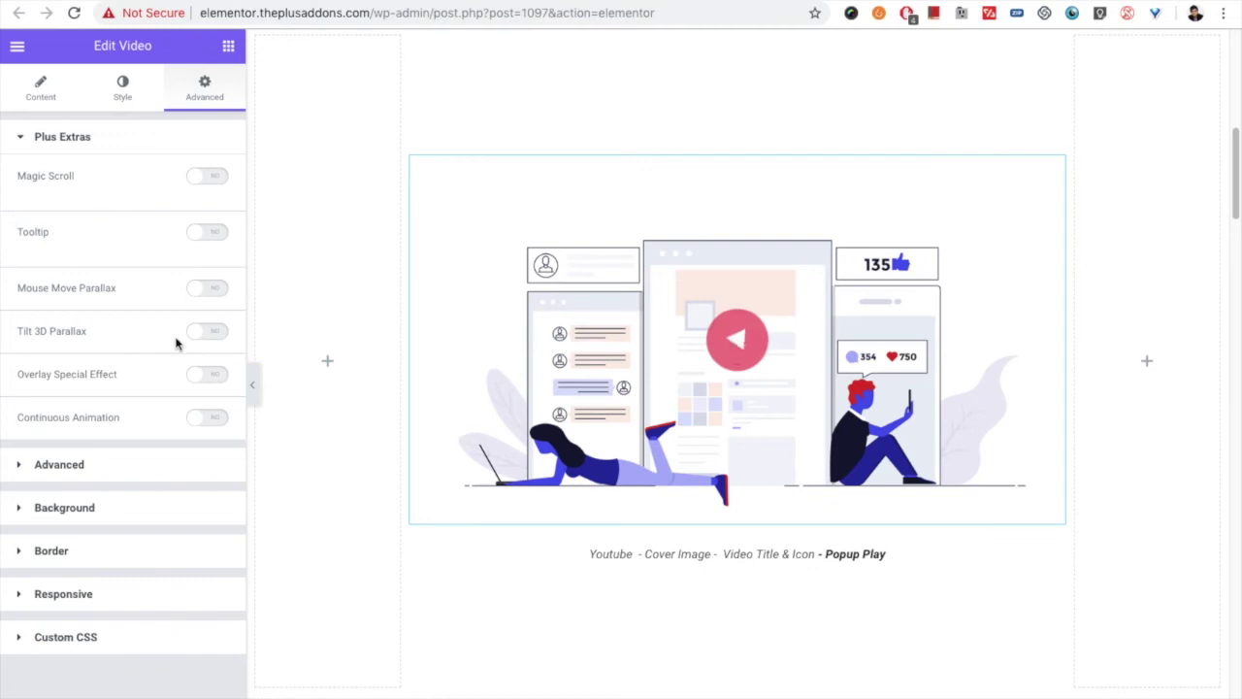
# - Play the YouTube video in its popup player from the canvas
pyautogui.click(827, 309)
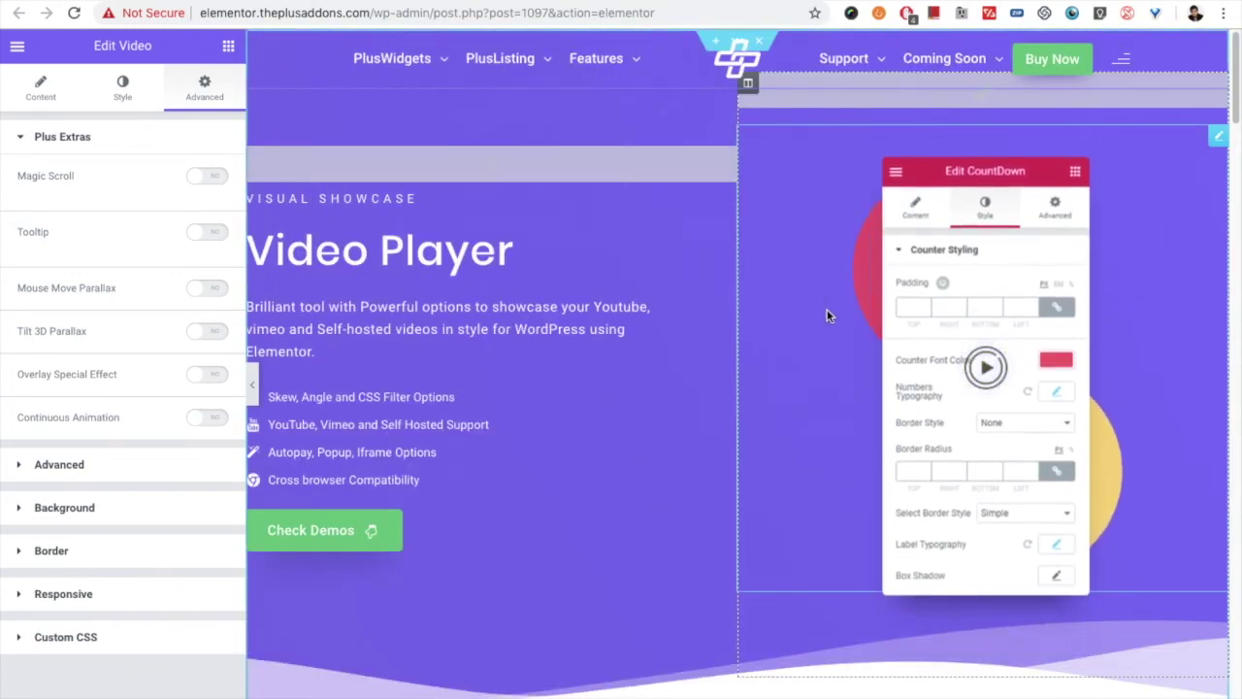